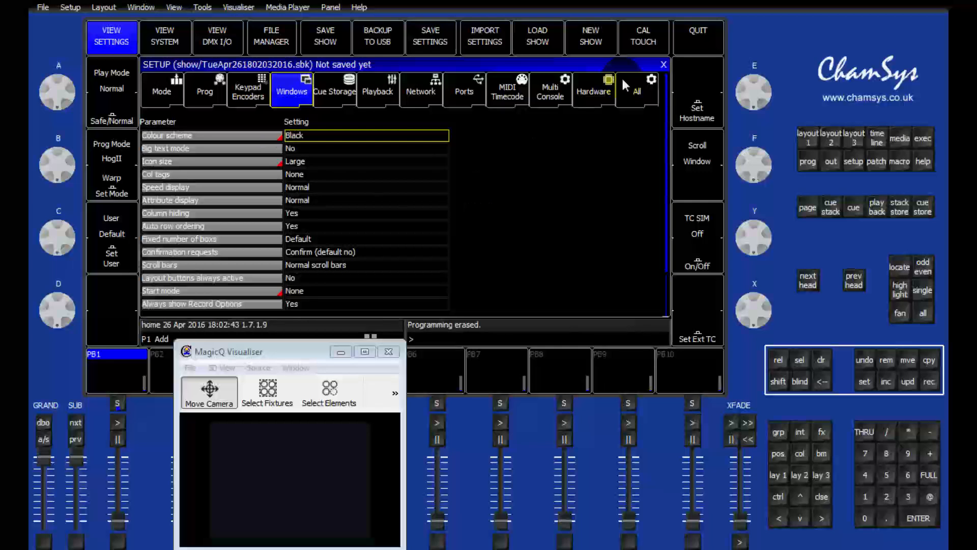
# Step: Start a new show, erasing the current one from memory, with the Normal (live) programming mode
pyautogui.click(590, 39)
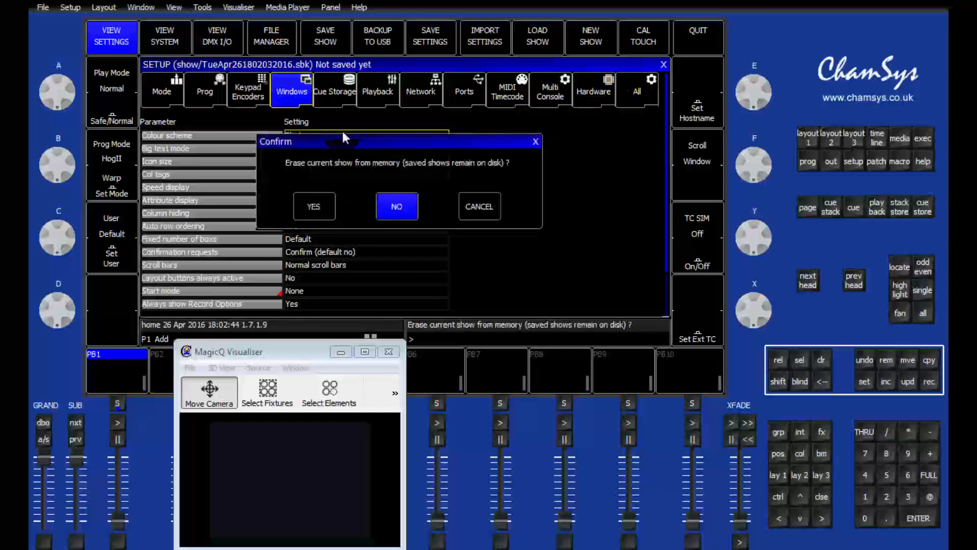
pyautogui.click(322, 209)
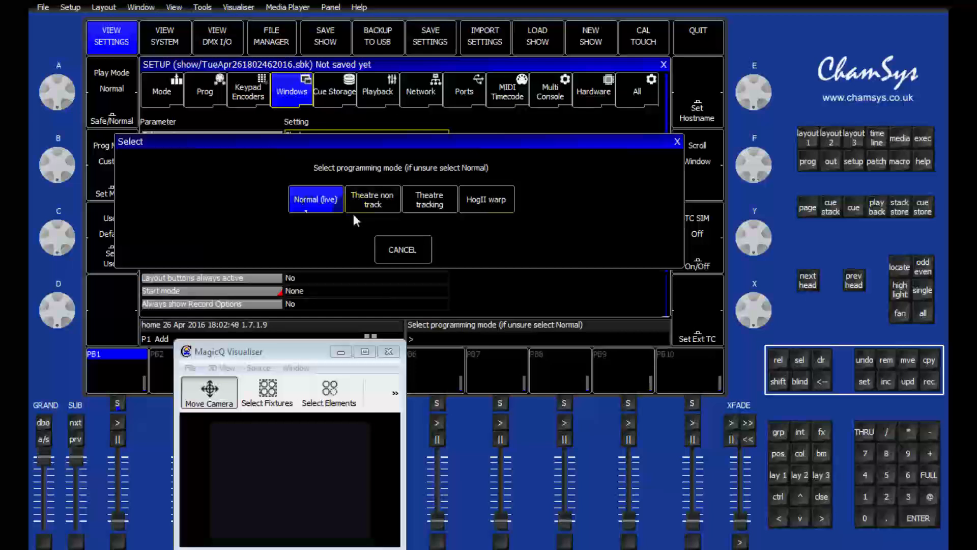
pyautogui.click(303, 203)
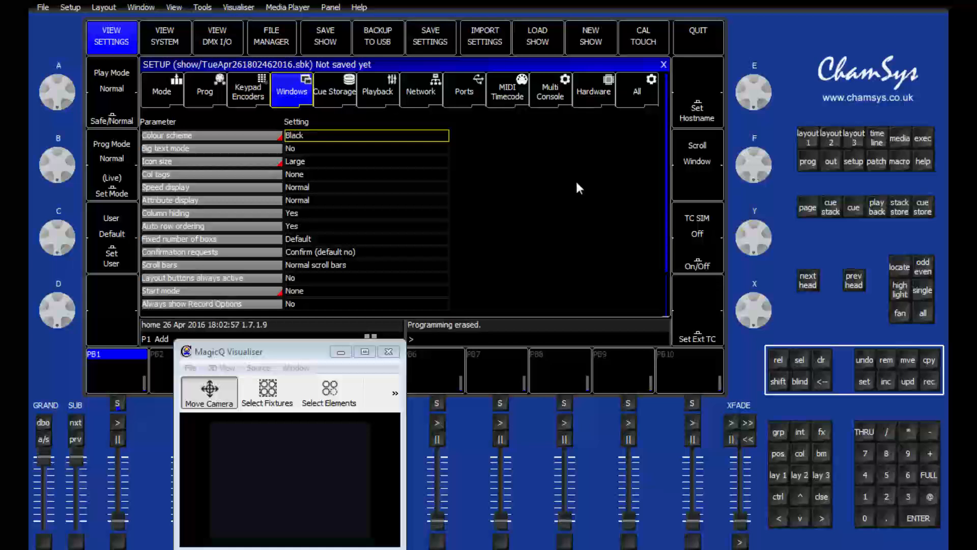
# Step: Search the head library for "starway" and choose the Datakolor head in 75ch mode for patching
pyautogui.click(854, 188)
pyautogui.click(876, 162)
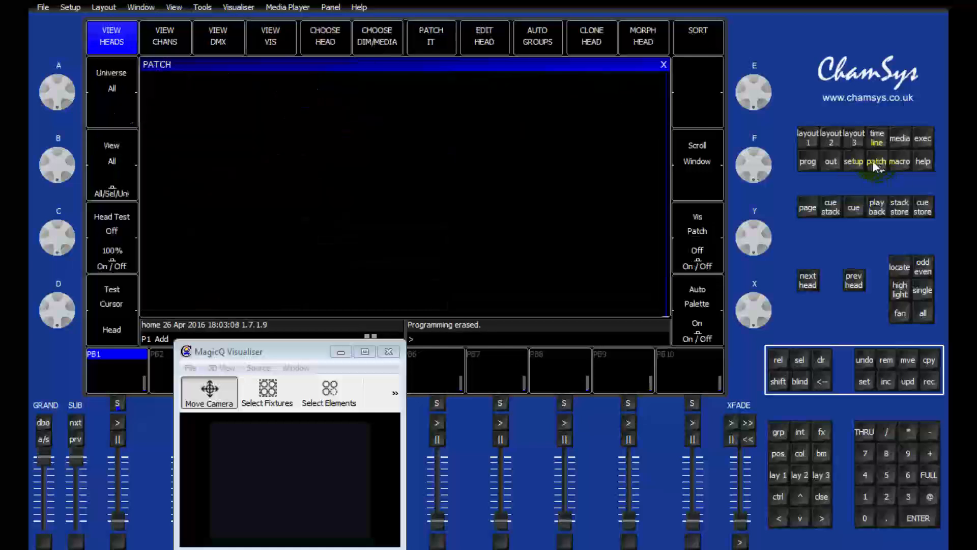
pyautogui.click(328, 39)
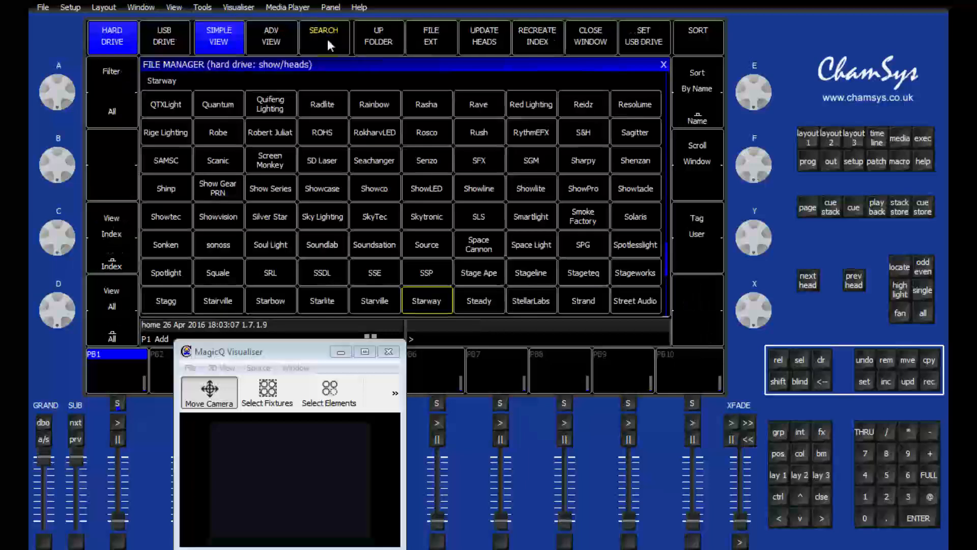
pyautogui.write('starway')
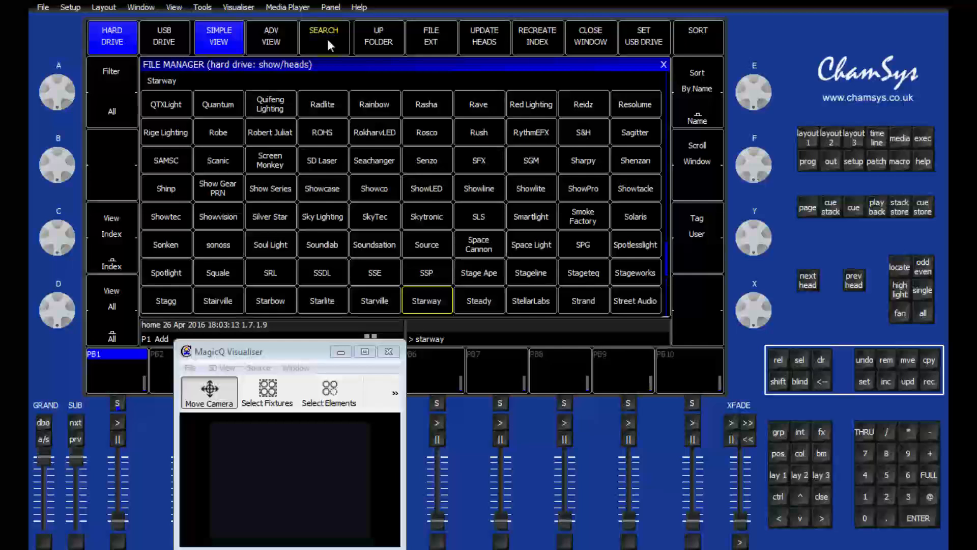
pyautogui.press('Return')
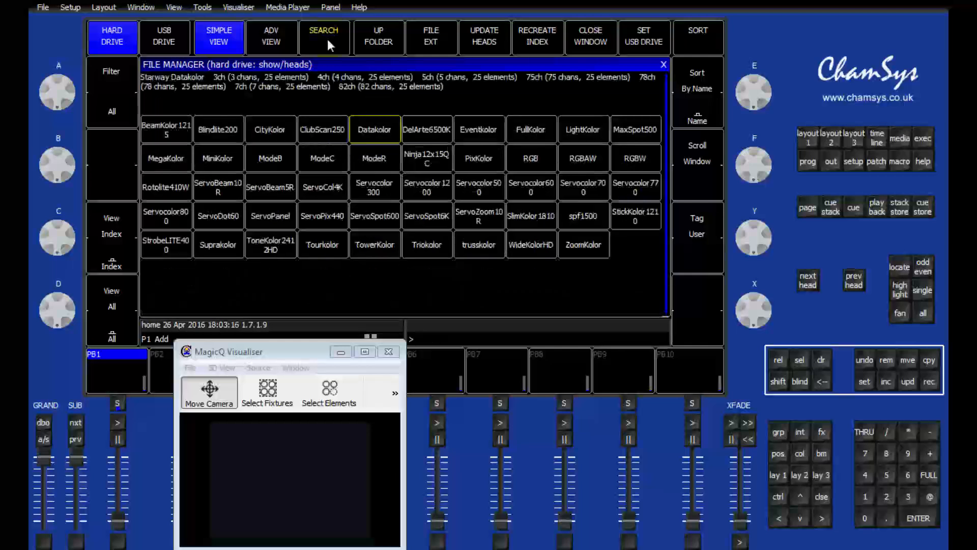
pyautogui.click(365, 117)
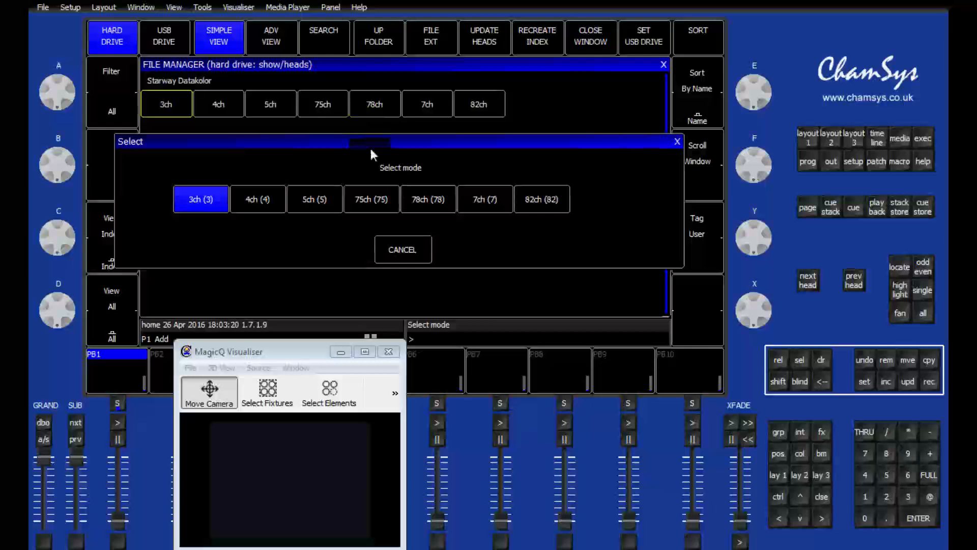
pyautogui.click(380, 199)
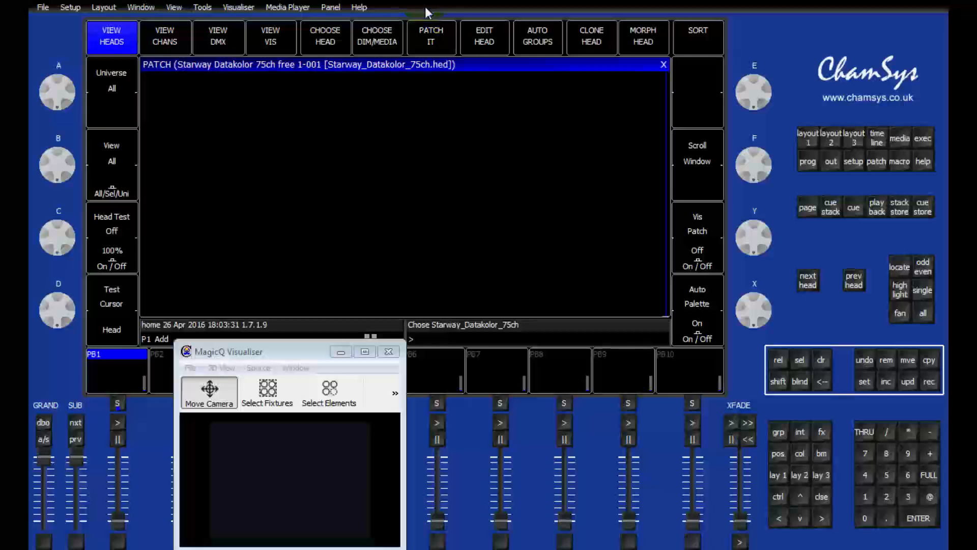
# Step: Patch 12 of the chosen Datakolor heads and auto insert them into the visualiser
pyautogui.click(429, 41)
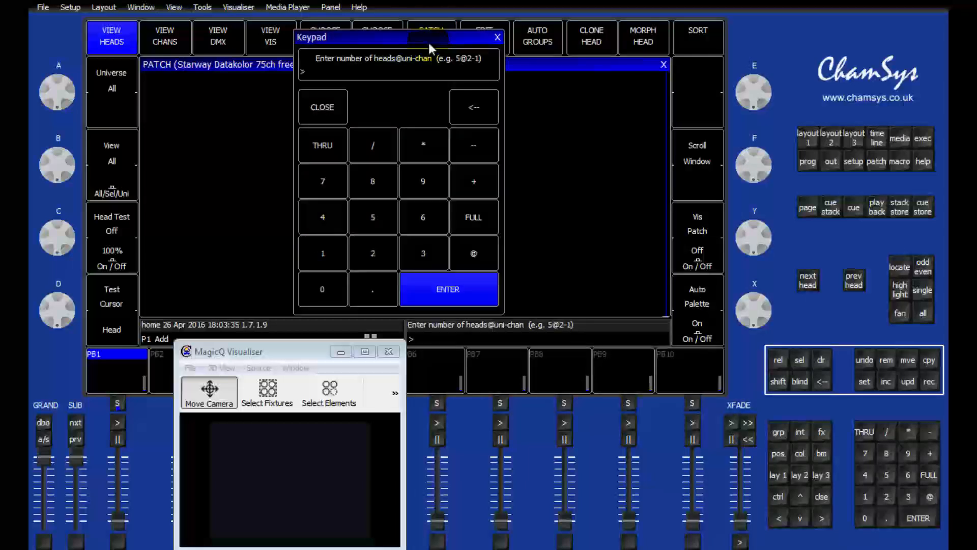
pyautogui.click(324, 256)
pyautogui.click(373, 254)
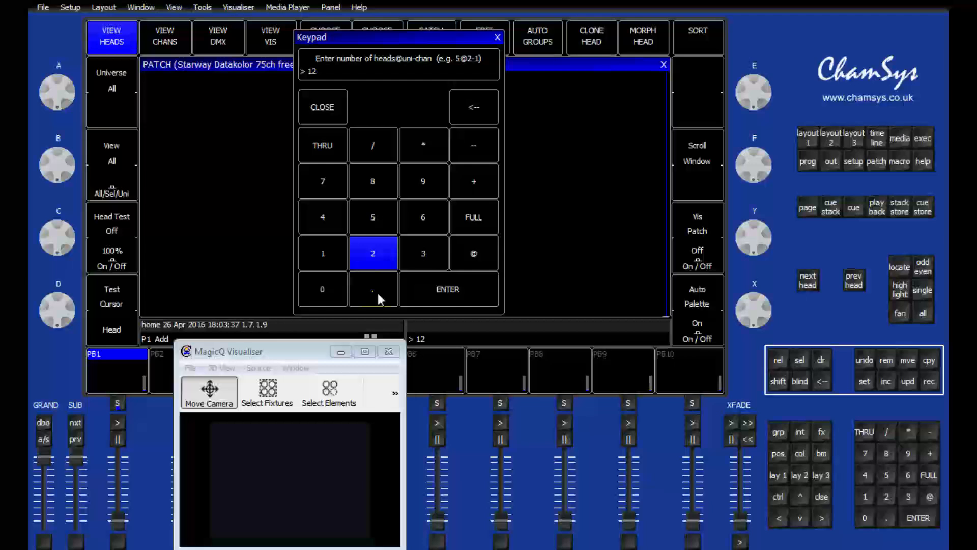
pyautogui.click(442, 297)
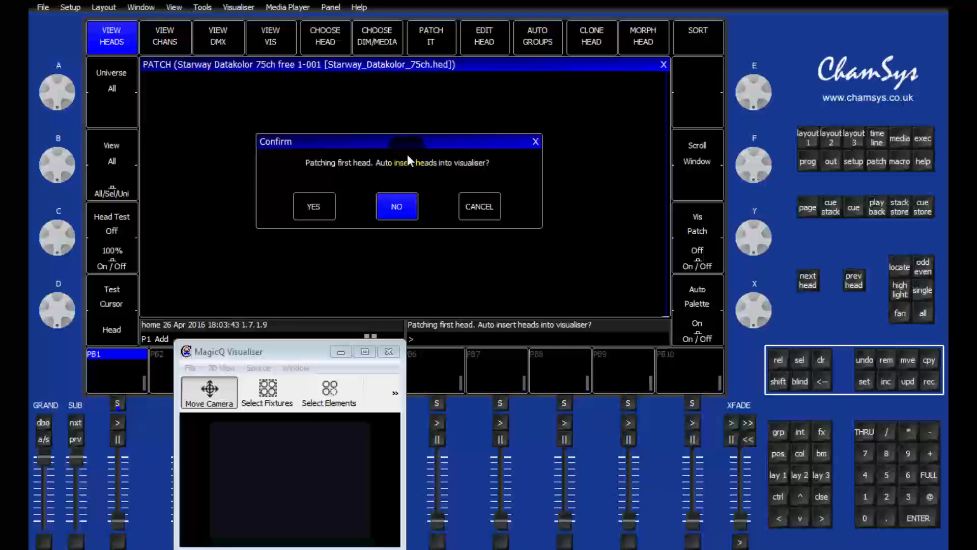
pyautogui.click(312, 206)
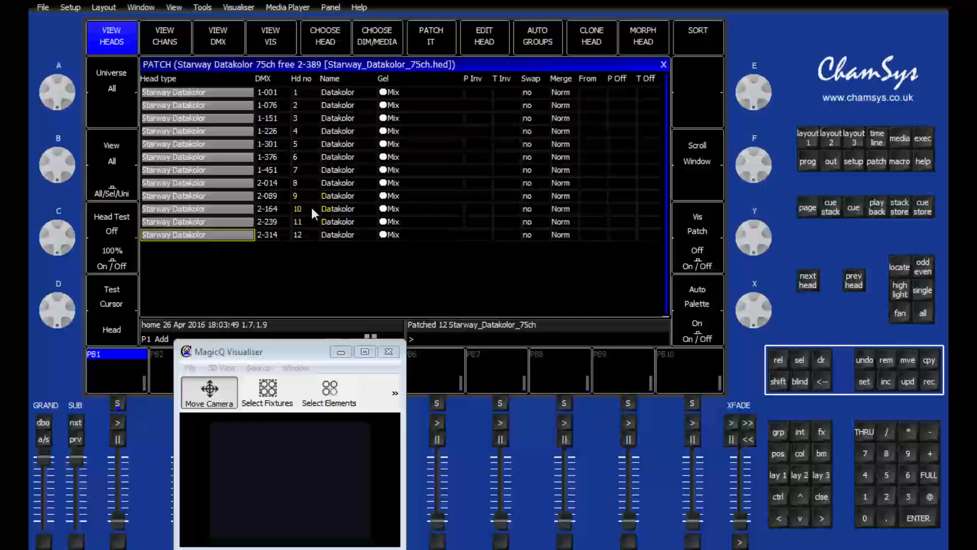
# Step: Show the outputs plan view and set the size of grid 1 to 20/15
pyautogui.click(754, 229)
pyautogui.click(827, 162)
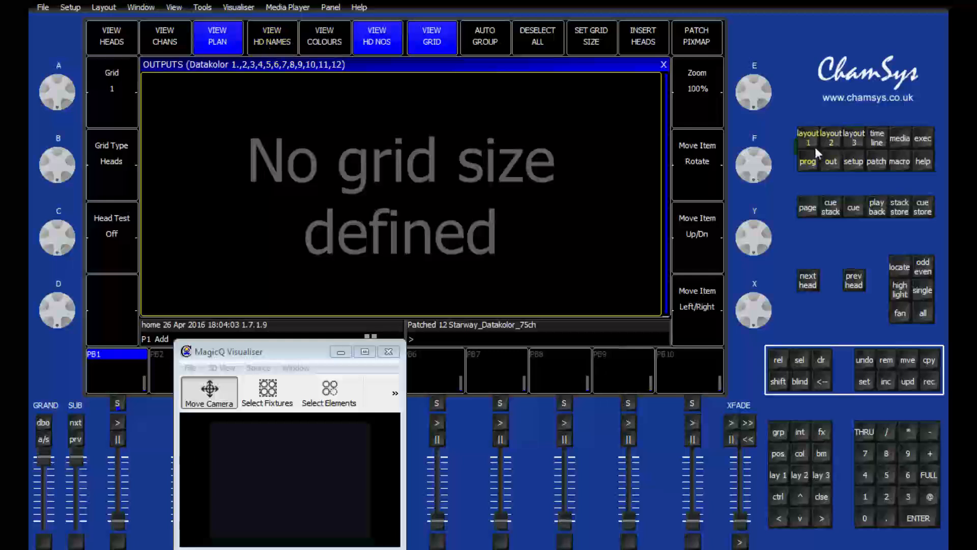
pyautogui.click(831, 164)
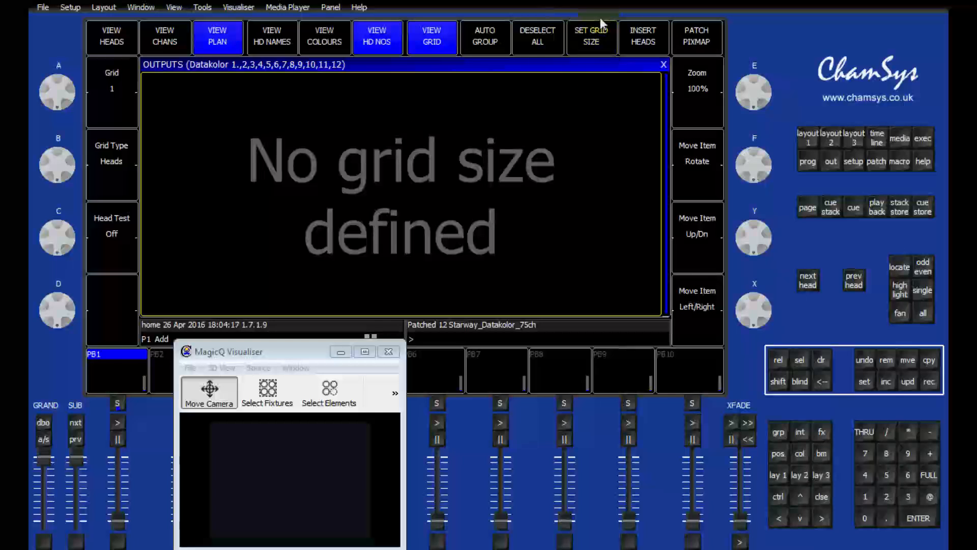
pyautogui.click(594, 37)
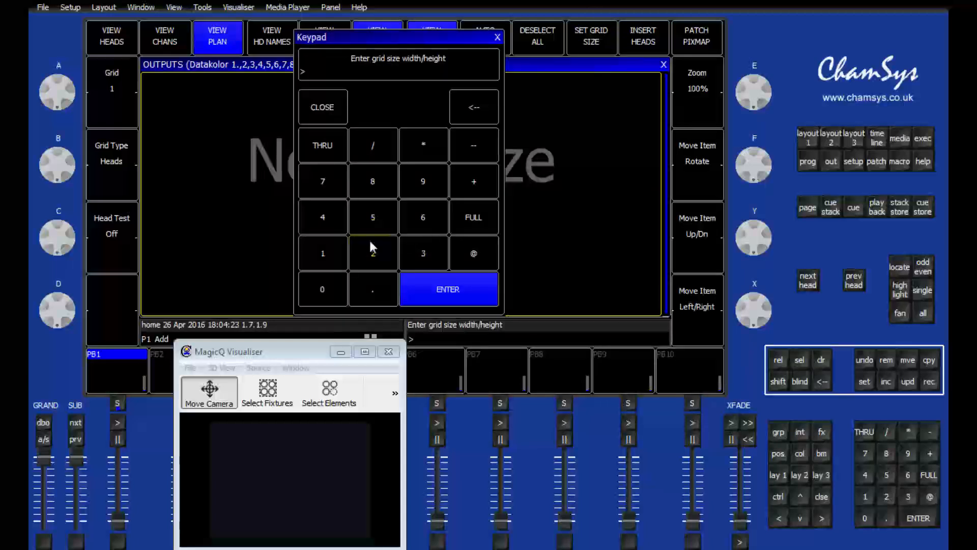
pyautogui.click(374, 253)
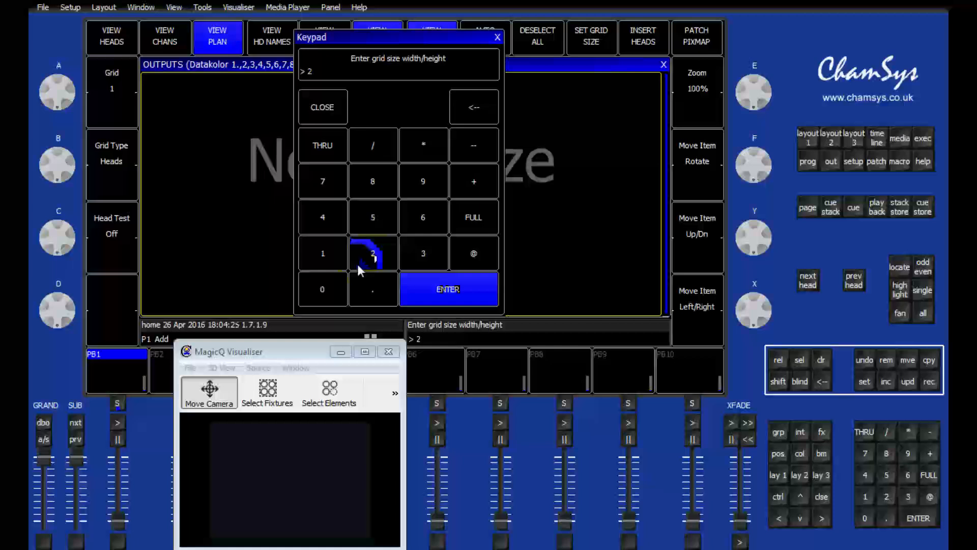
pyautogui.click(322, 297)
pyautogui.click(374, 144)
pyautogui.click(322, 253)
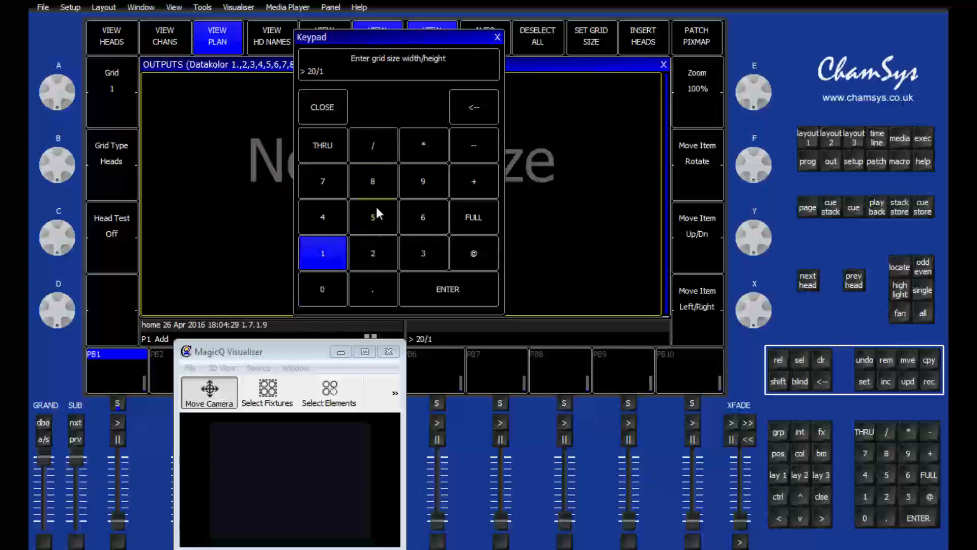
pyautogui.click(377, 207)
pyautogui.click(422, 289)
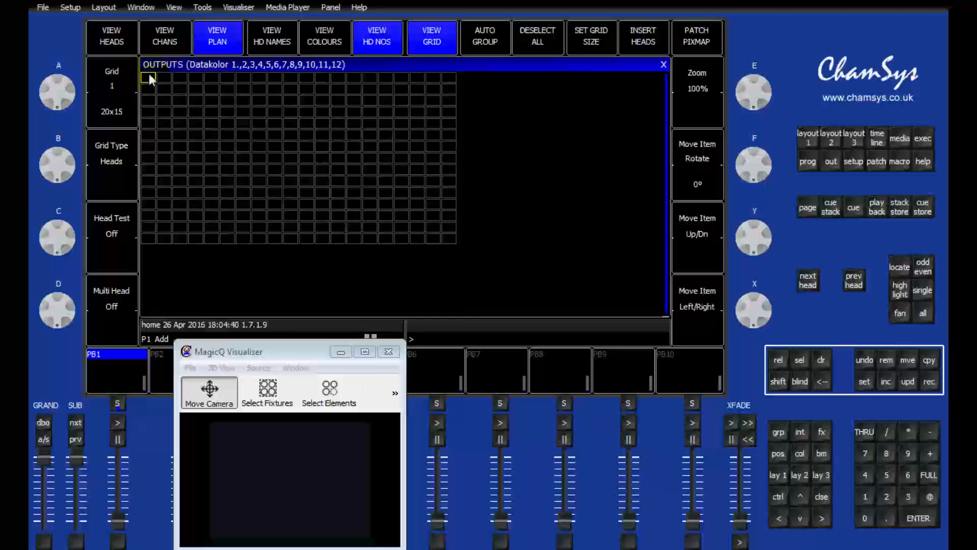
# Step: Check the head numbers in the patch list and return to the outputs grid
pyautogui.click(751, 179)
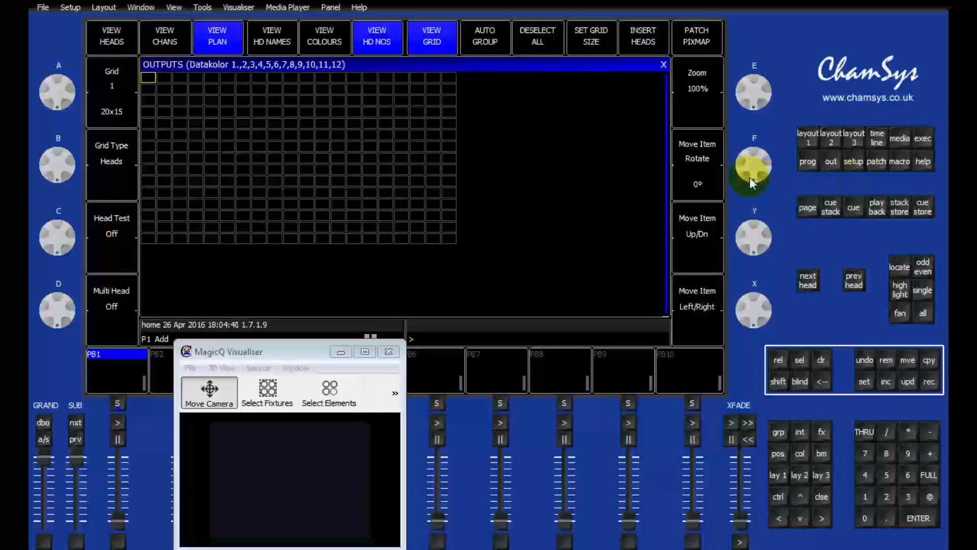
pyautogui.click(876, 163)
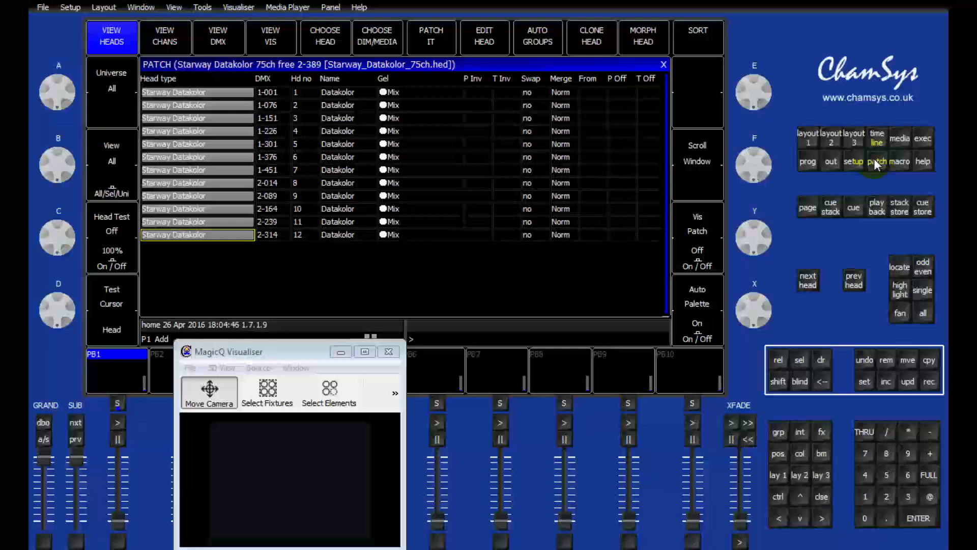
pyautogui.click(874, 160)
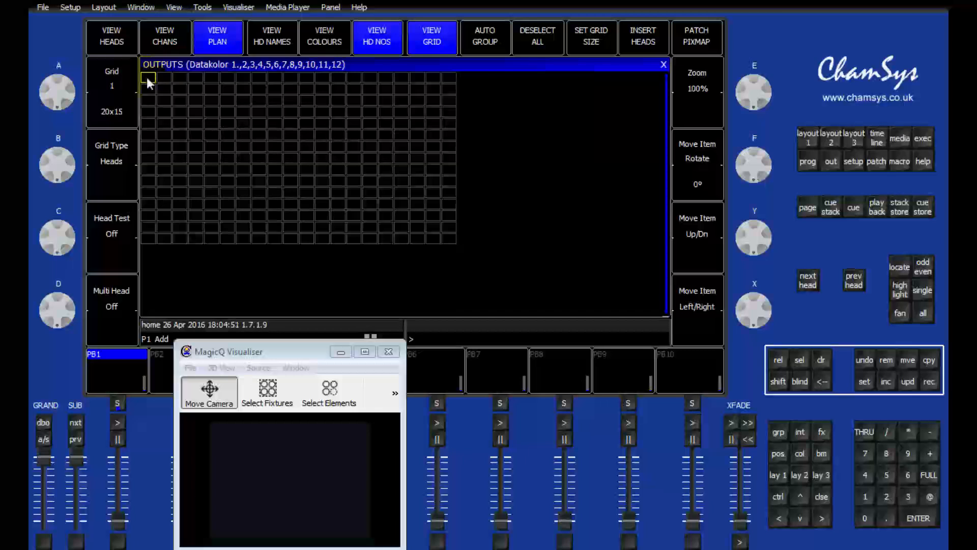
# Step: Place head 1 in the grid's first cell and turn Multi Head on to lay out all its elements
pyautogui.click(865, 496)
pyautogui.click(835, 497)
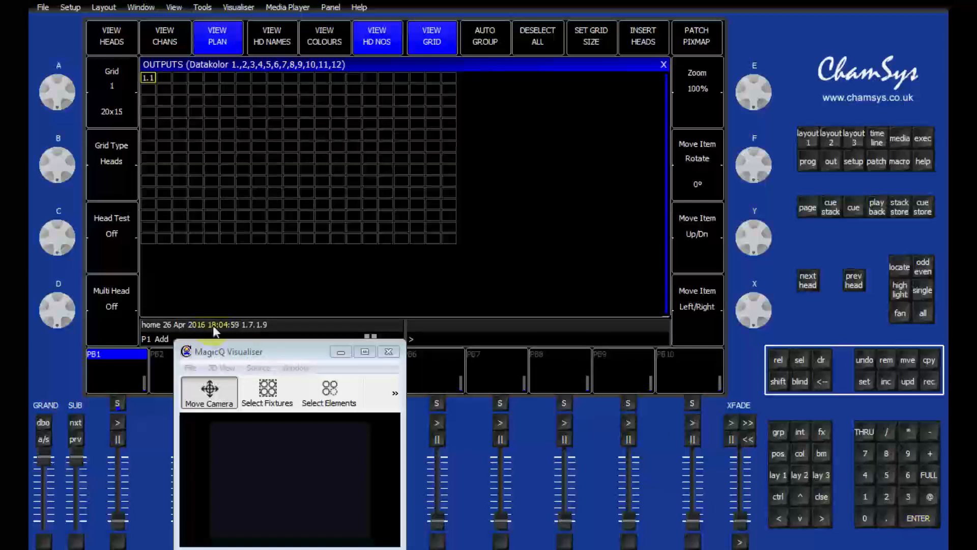
pyautogui.click(115, 324)
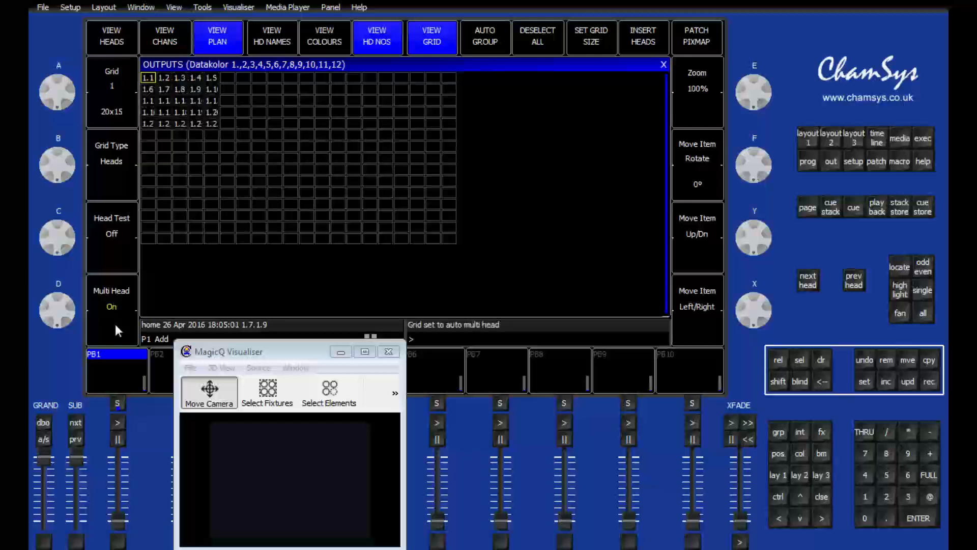
pyautogui.click(82, 325)
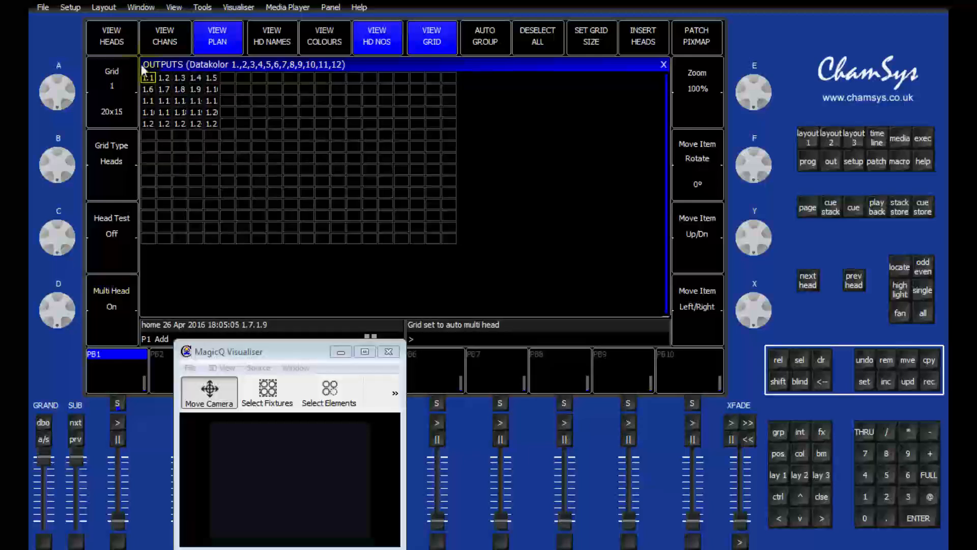
# Step: Place heads 2, 3 and 4 beside head 1 along the grid's first row, each starting five columns further on
pyautogui.moveTo(175, 108); pyautogui.dragTo(192, 127)
pyautogui.click(228, 78)
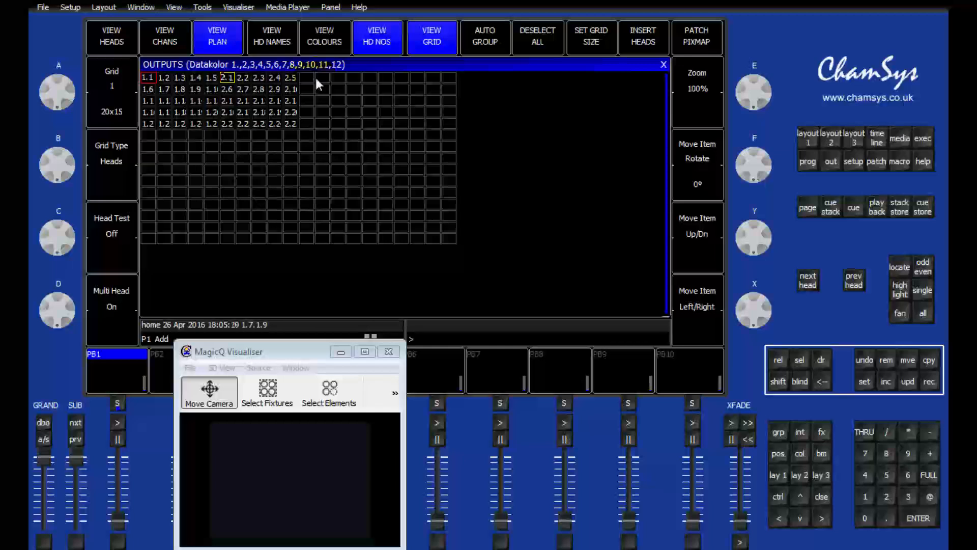
pyautogui.click(307, 77)
pyautogui.write('3')
pyautogui.press('Return')
pyautogui.click(386, 76)
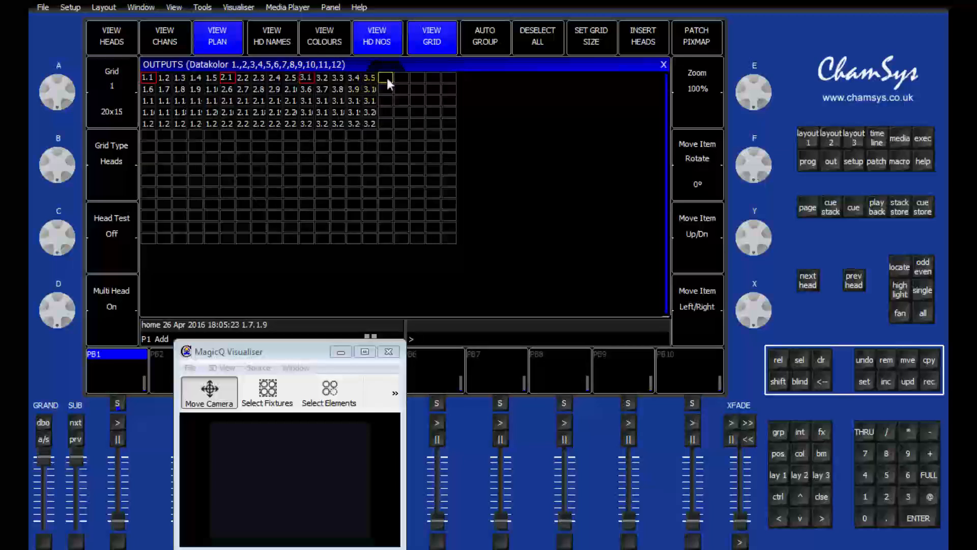
pyautogui.write('4')
pyautogui.press('Return')
# Step: Place heads 5, 6, 7 and 8 side by side in the grid directly below heads 1 to 4
pyautogui.click(148, 136)
pyautogui.write('5')
pyautogui.press('Return')
pyautogui.click(226, 136)
pyautogui.write('6')
pyautogui.press('Return')
pyautogui.click(307, 136)
pyautogui.write('7')
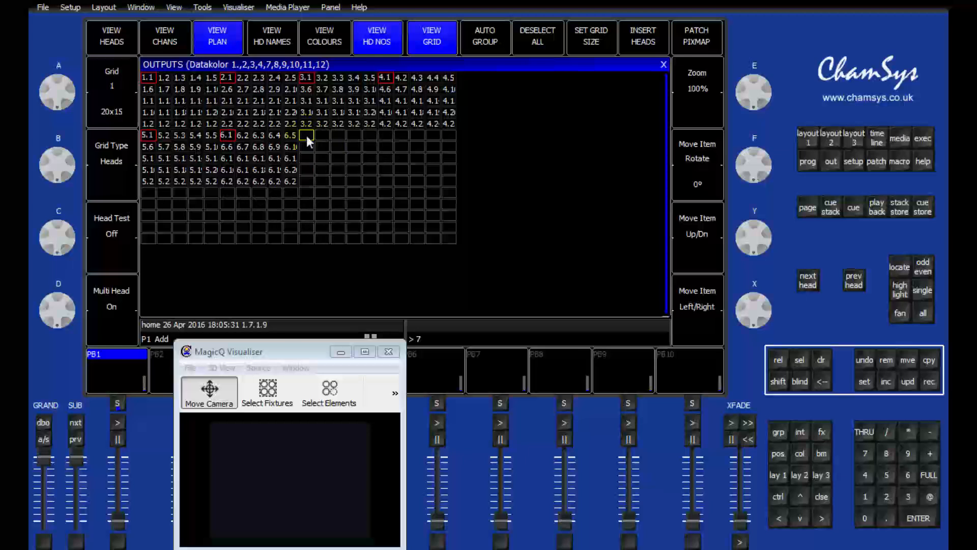
pyautogui.press('Return')
pyautogui.click(385, 137)
pyautogui.write('8')
pyautogui.press('Return')
# Step: Place heads 9, 10, 11 and 12 side by side in the remaining grid cells below heads 5 to 8
pyautogui.click(148, 193)
pyautogui.write('9')
pyautogui.press('Return')
pyautogui.click(227, 193)
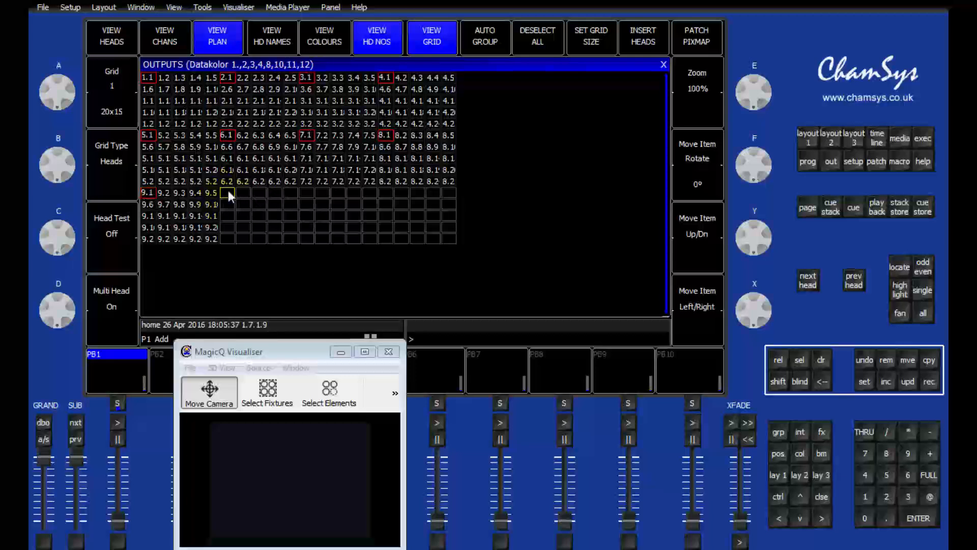
pyautogui.write('10')
pyautogui.press('Return')
pyautogui.click(303, 193)
pyautogui.write('11')
pyautogui.press('Return')
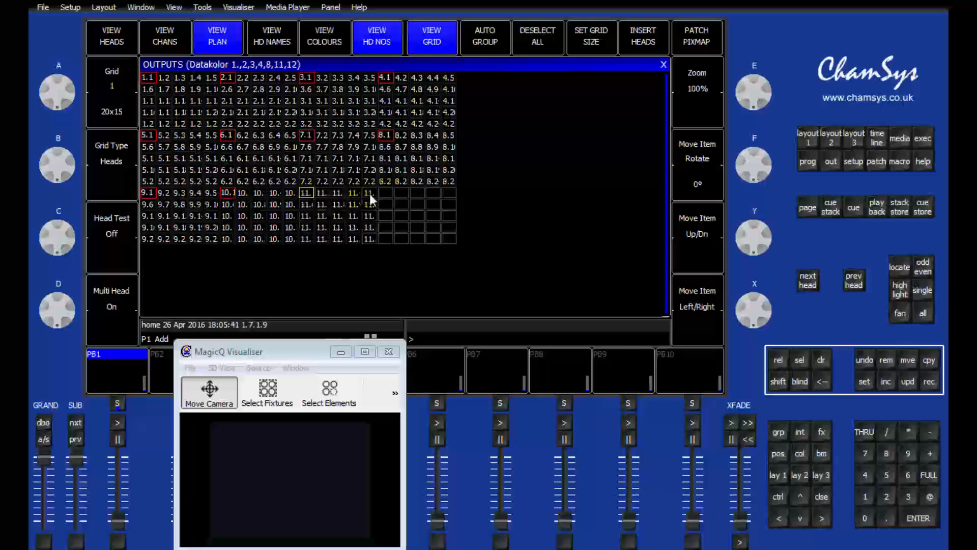
pyautogui.click(385, 194)
pyautogui.write('12')
pyautogui.press('Return')
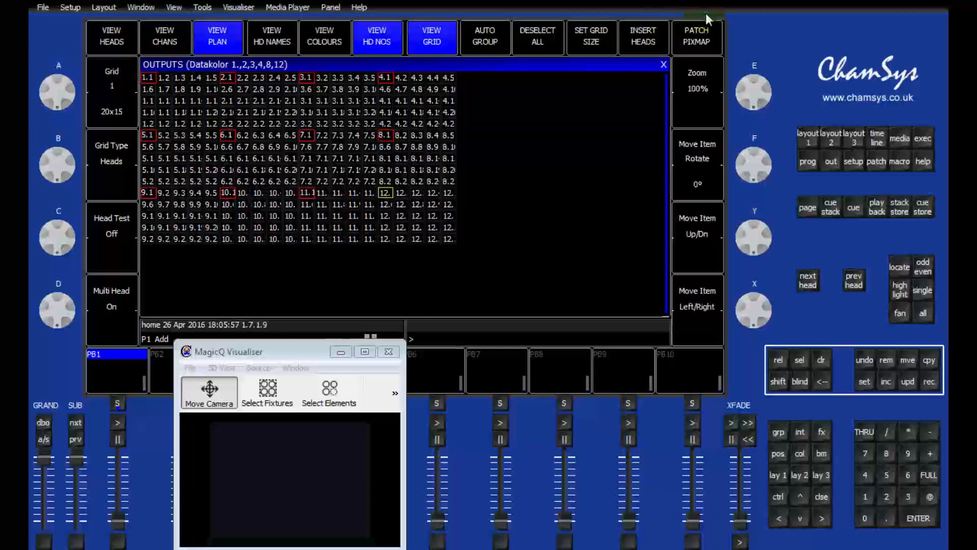
# Step: Patch a Pixelmap Engine with 2 layers for use on this grid
pyautogui.click(702, 40)
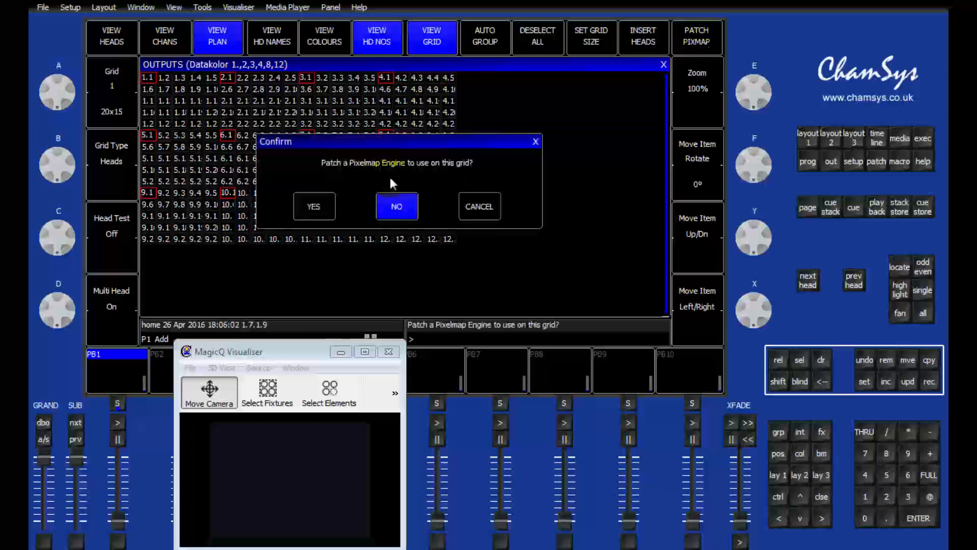
pyautogui.click(309, 207)
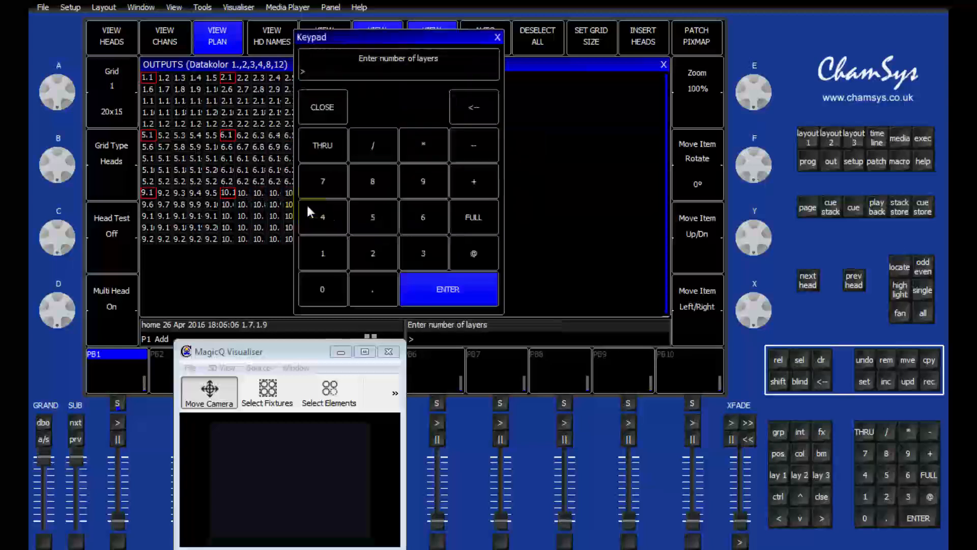
pyautogui.click(378, 251)
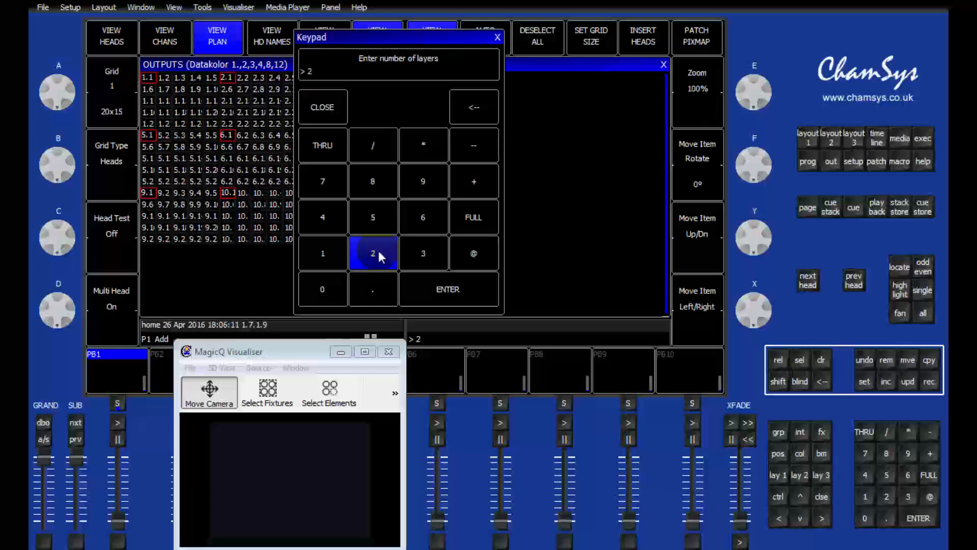
pyautogui.click(445, 289)
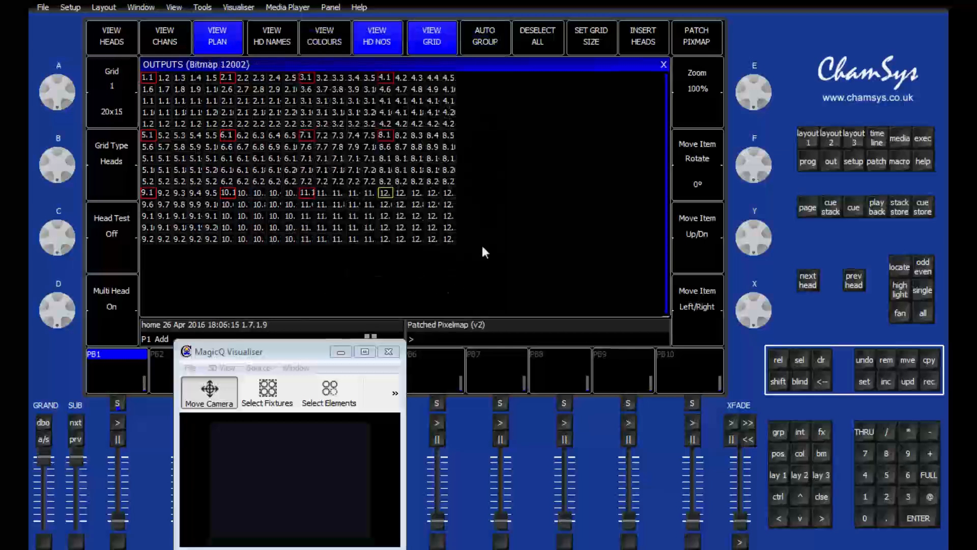
# Step: Arrange the heads in the visualiser from the grid with Back positioning and a horizontal/vertical spacing of .2/.2
pyautogui.click(274, 469)
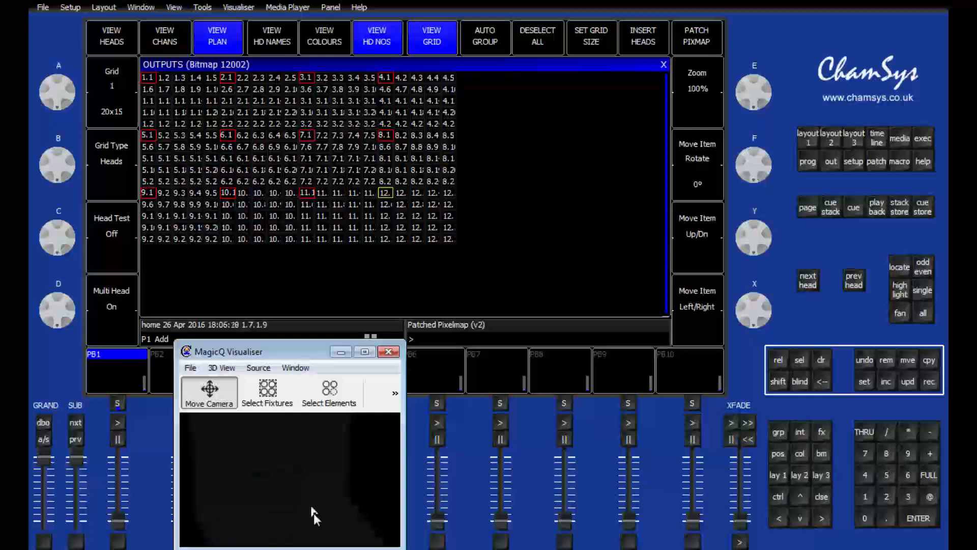
pyautogui.moveTo(300, 476); pyautogui.dragTo(313, 518)
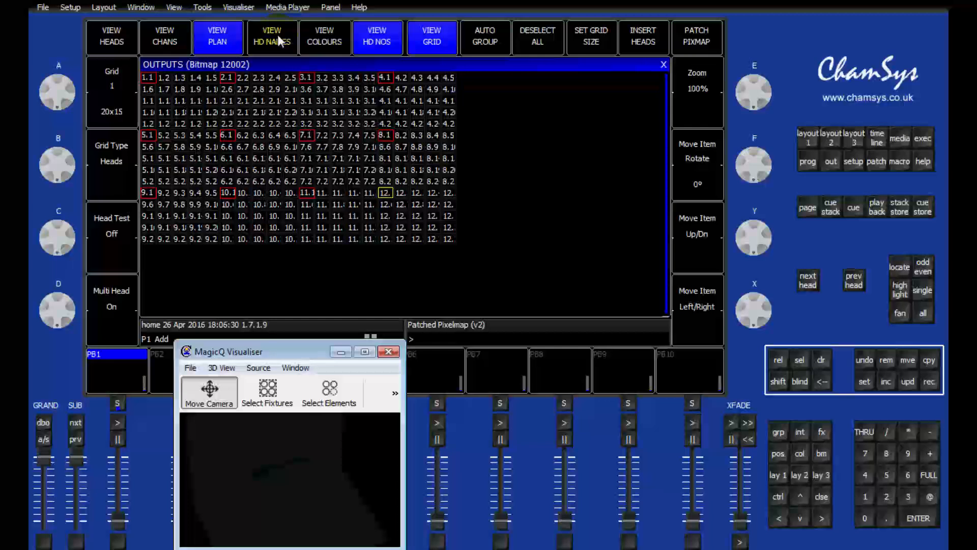
pyautogui.click(780, 382)
pyautogui.click(778, 382)
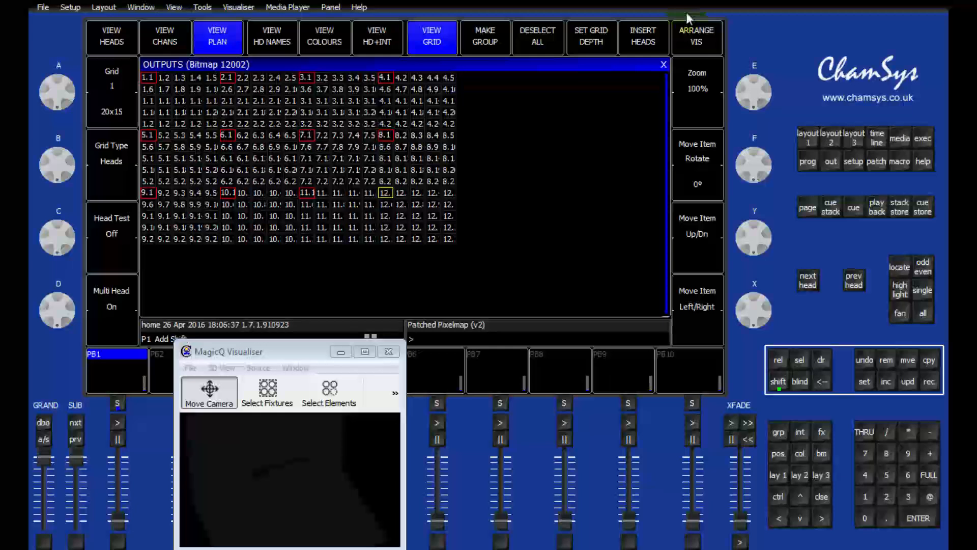
pyautogui.click(694, 40)
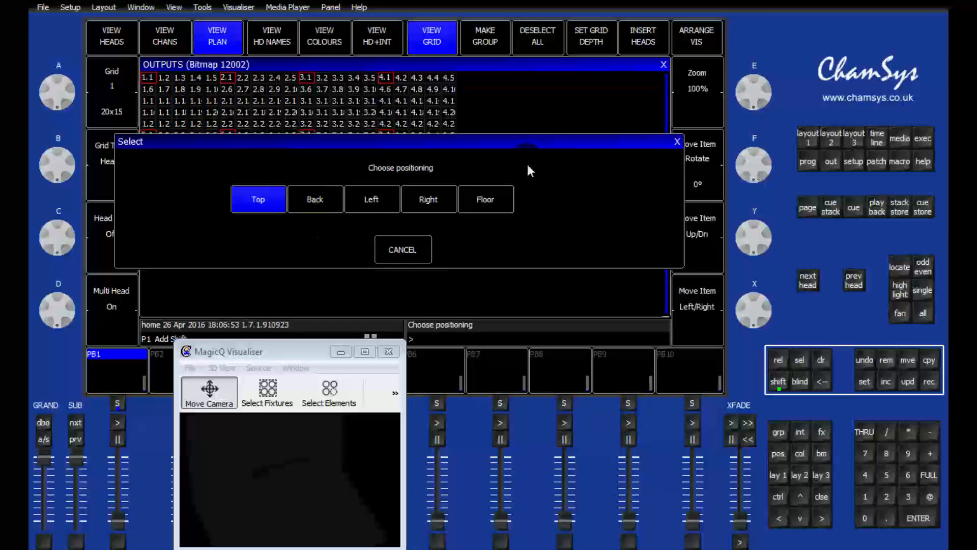
pyautogui.click(315, 200)
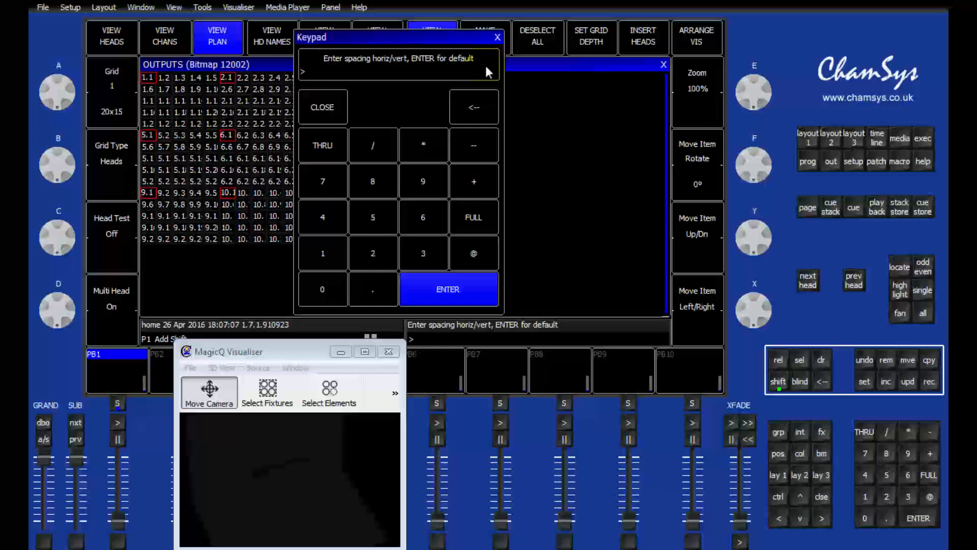
pyautogui.click(373, 286)
pyautogui.click(375, 251)
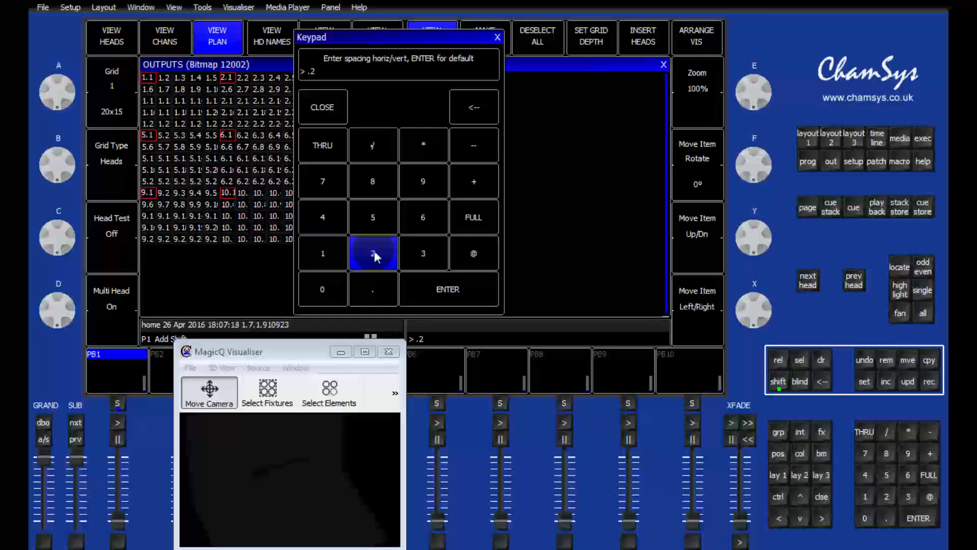
pyautogui.click(374, 147)
pyautogui.click(372, 288)
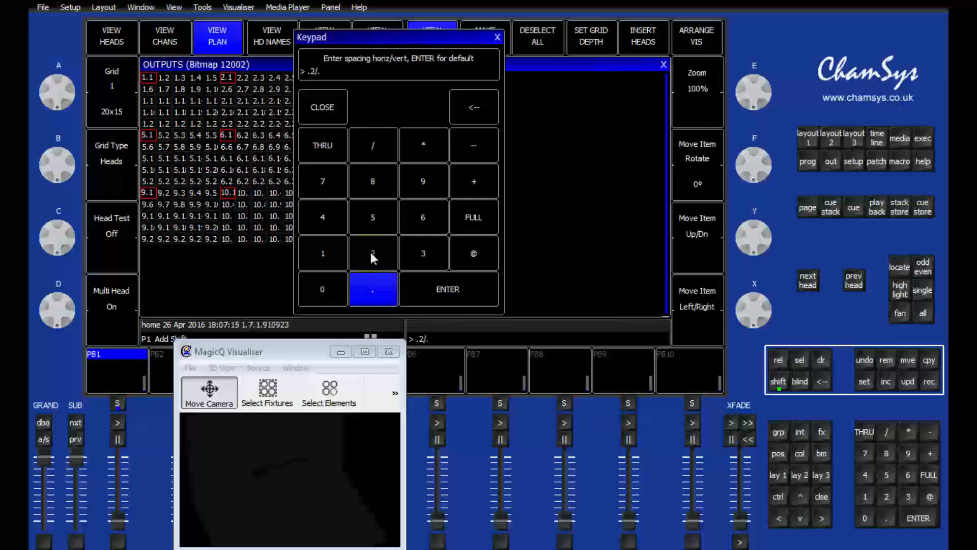
pyautogui.click(372, 252)
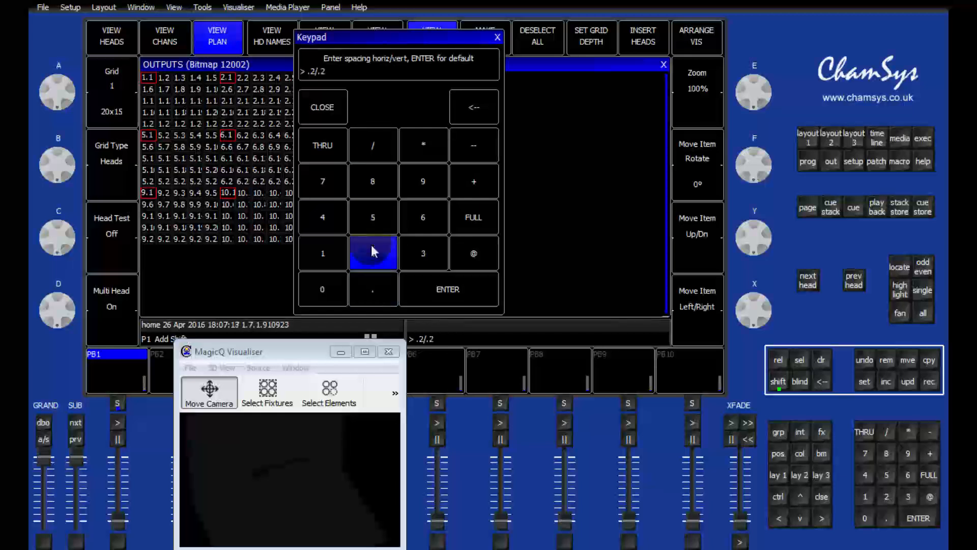
pyautogui.click(411, 295)
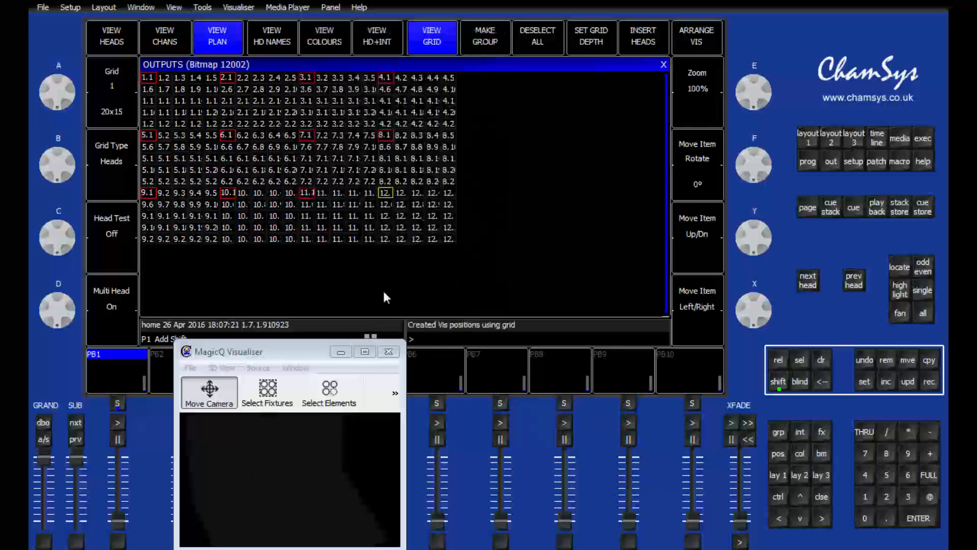
# Step: Lower all Datakolor heads in the visualiser until head 1 is at Y 10.90 and Z -9.10, and clear the programmer
pyautogui.click(324, 406)
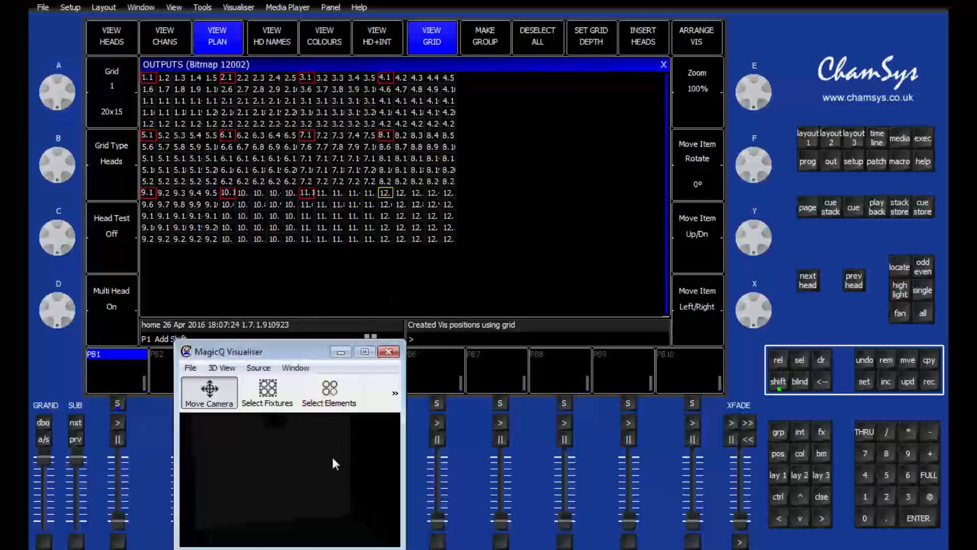
pyautogui.click(328, 393)
pyautogui.click(282, 394)
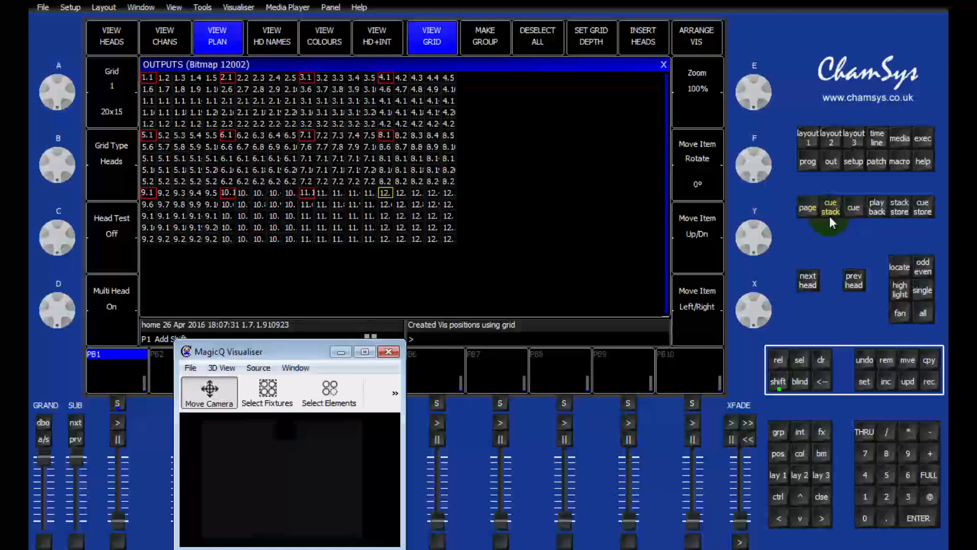
pyautogui.click(875, 160)
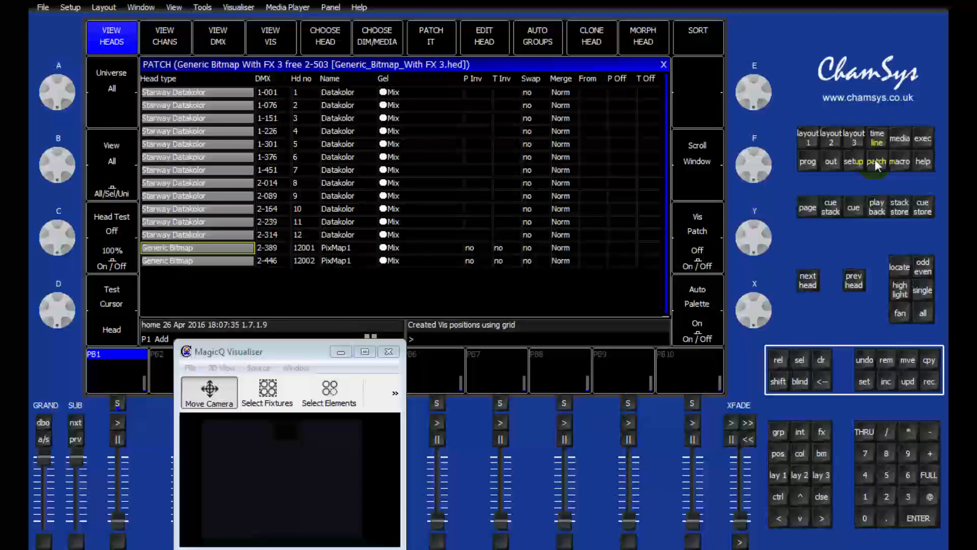
pyautogui.click(272, 35)
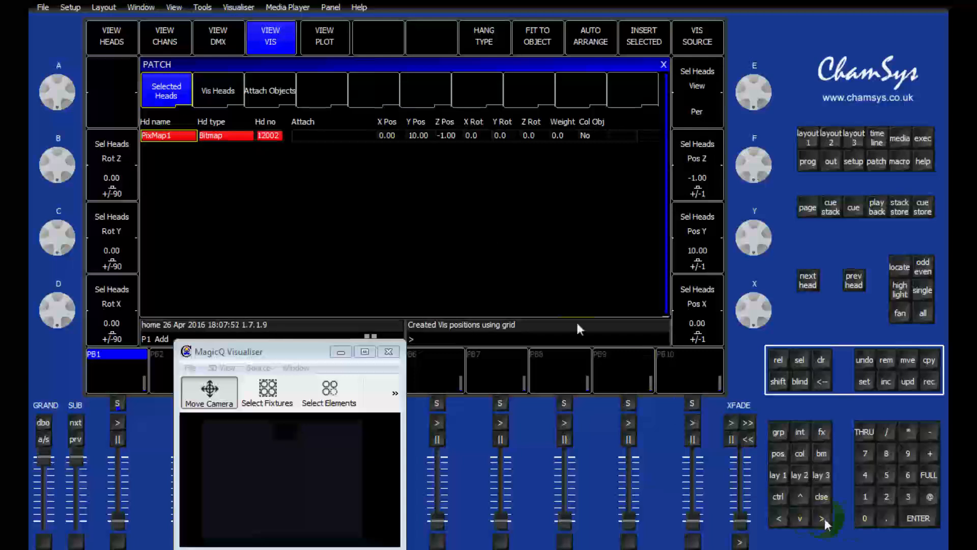
pyautogui.click(866, 500)
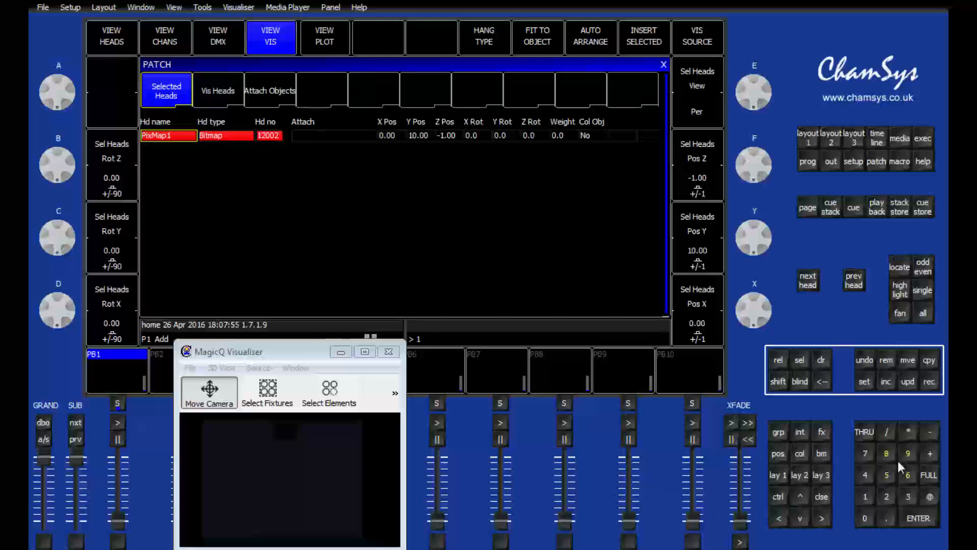
pyautogui.click(909, 432)
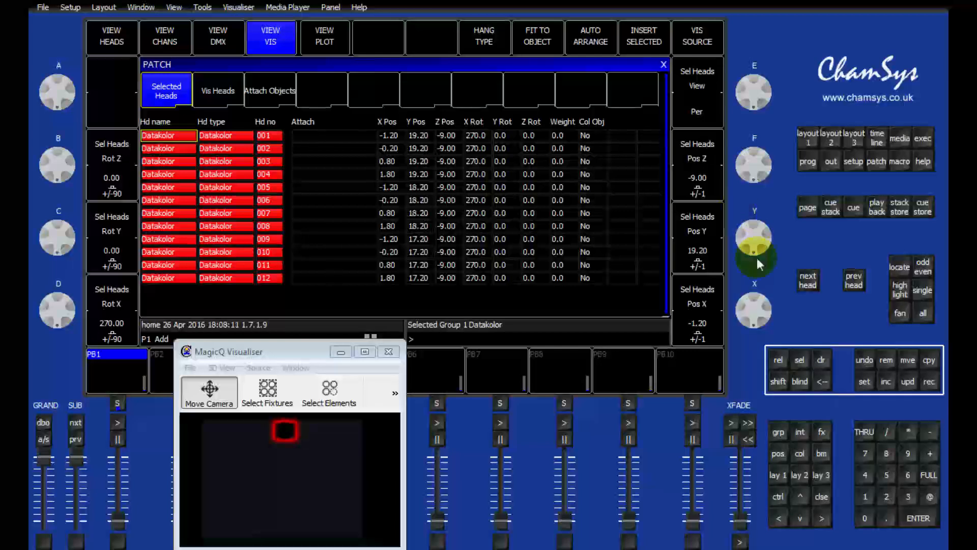
pyautogui.scroll(-7, 767, 234)
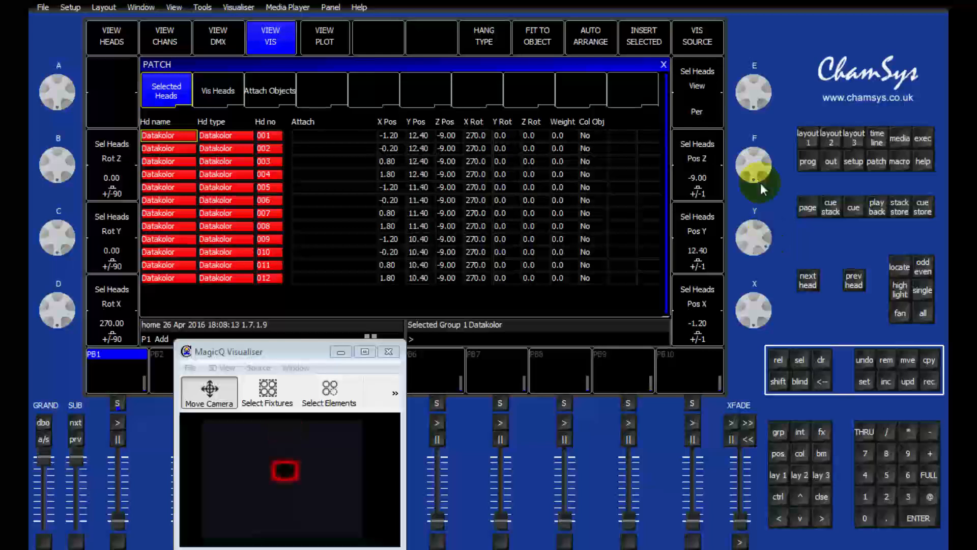
pyautogui.scroll(2, 764, 190)
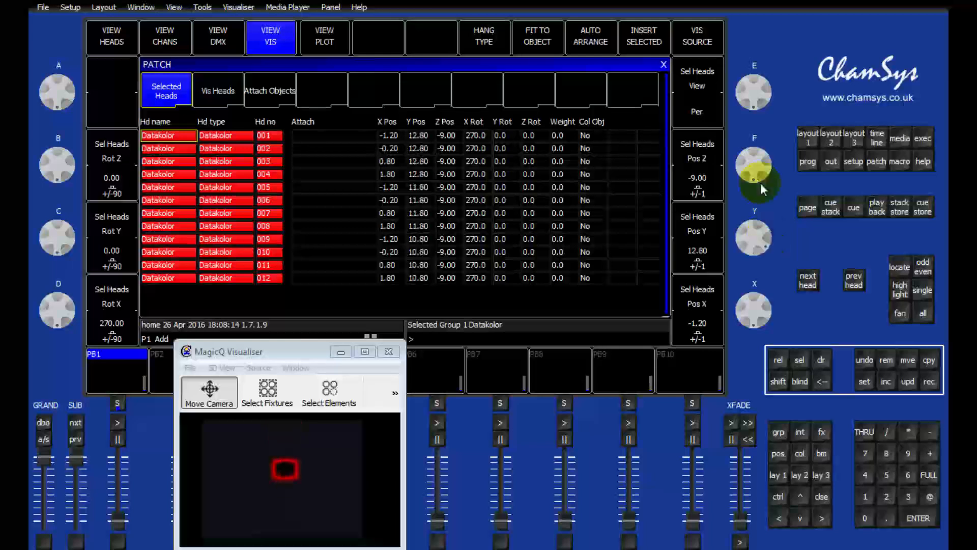
pyautogui.scroll(-3, 764, 189)
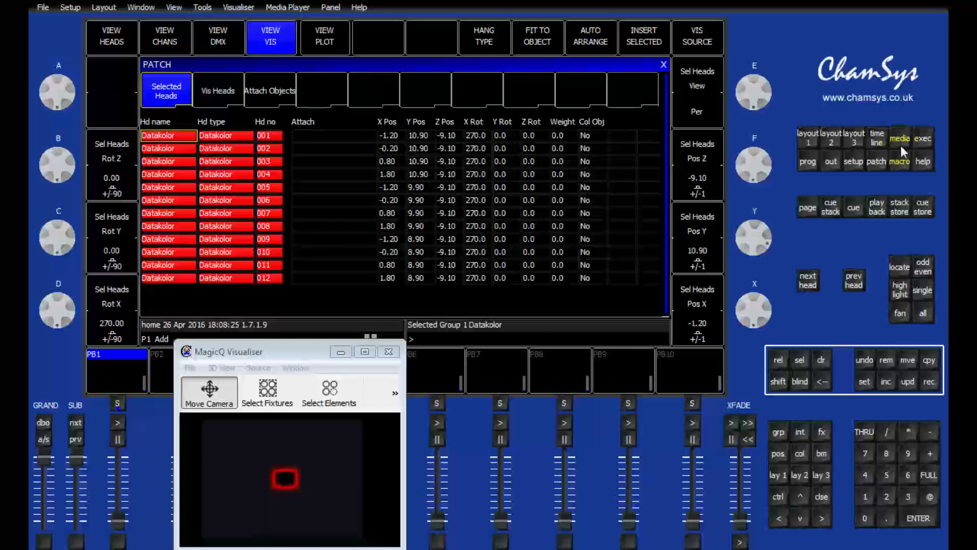
pyautogui.click(823, 360)
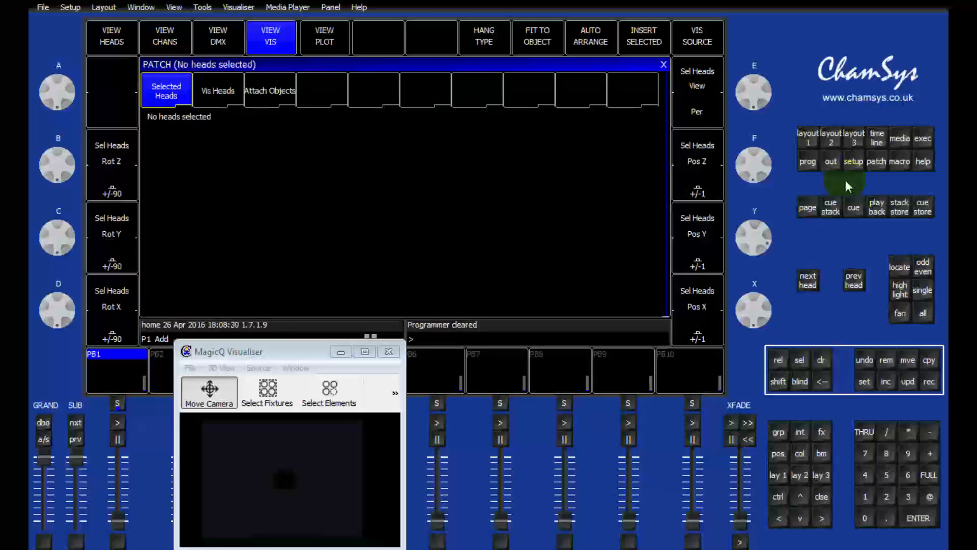
# Step: Select layer 1 of the Pix1 media server and locate it
pyautogui.click(900, 137)
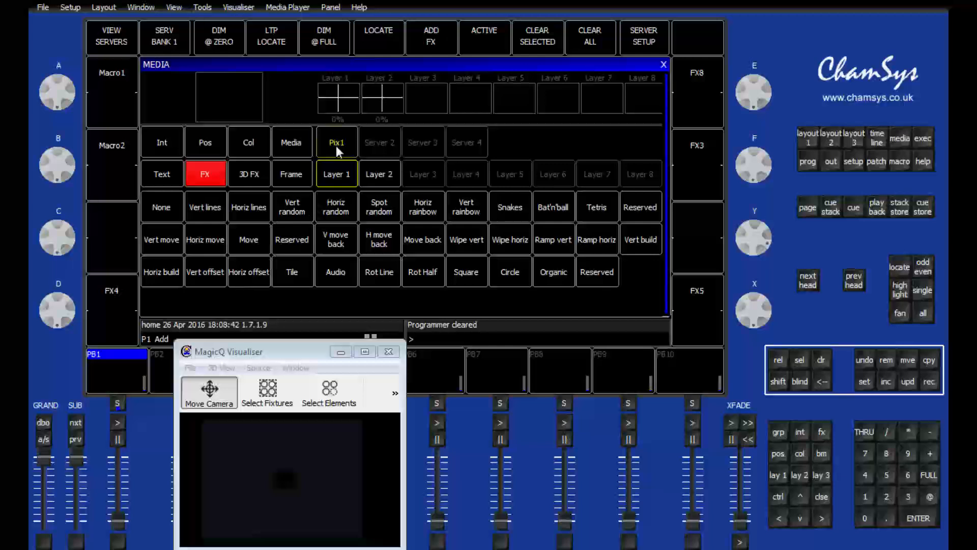
pyautogui.click(336, 146)
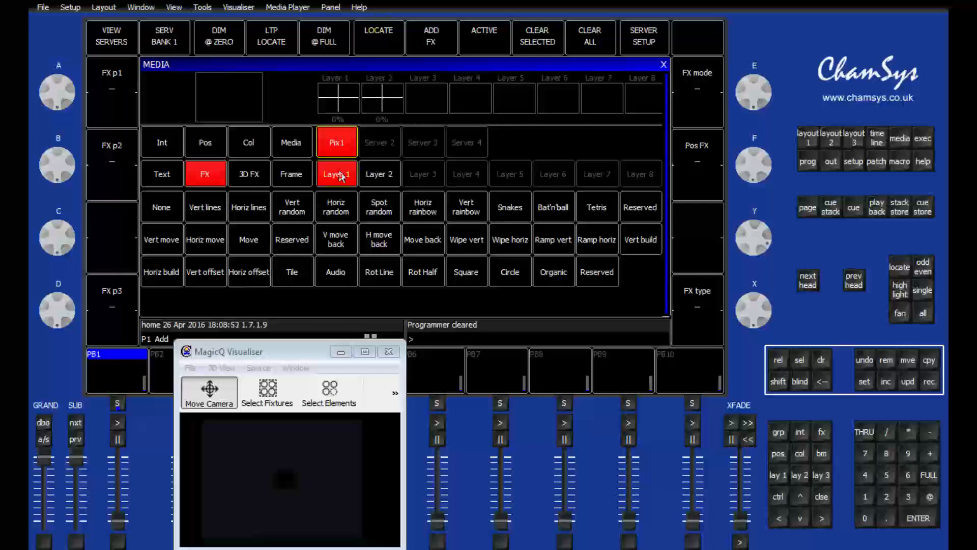
pyautogui.click(382, 41)
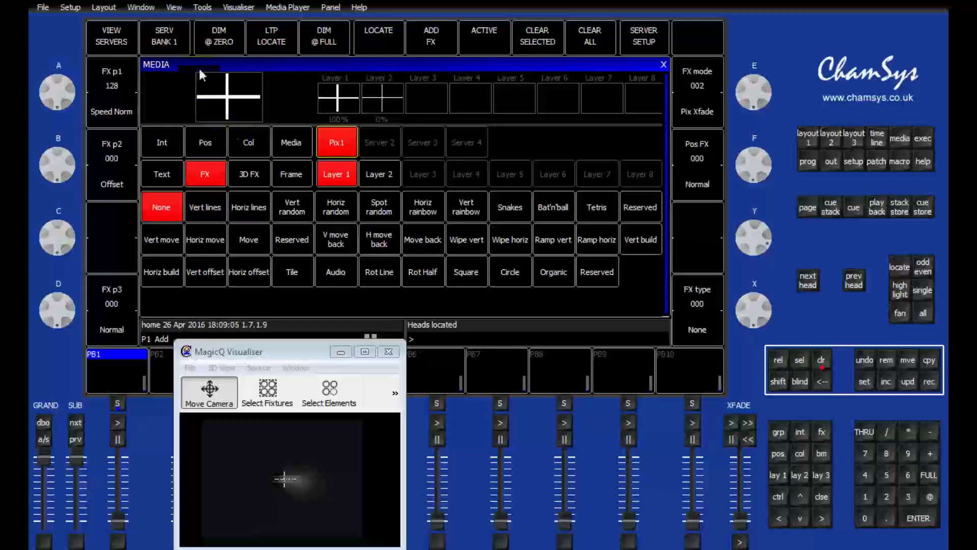
# Step: Give pixel map layer 1 the internal image with horizontal red, yellow and green bands
pyautogui.click(311, 489)
pyautogui.moveTo(311, 490); pyautogui.dragTo(355, 454)
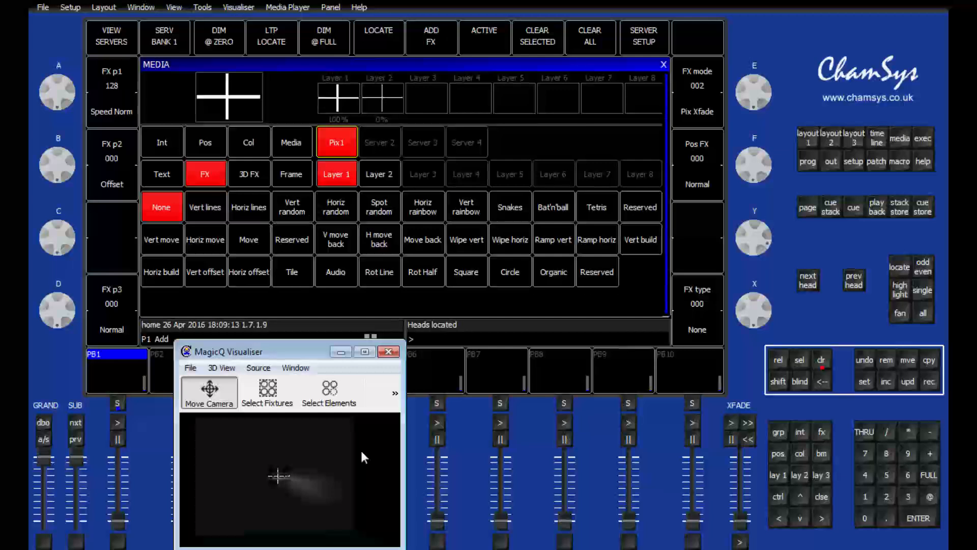
pyautogui.click(303, 369)
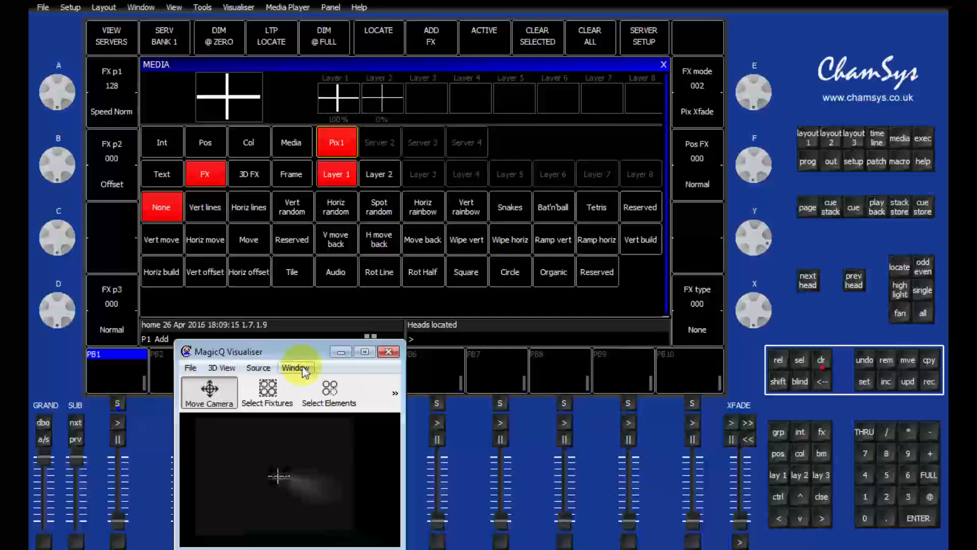
pyautogui.click(164, 147)
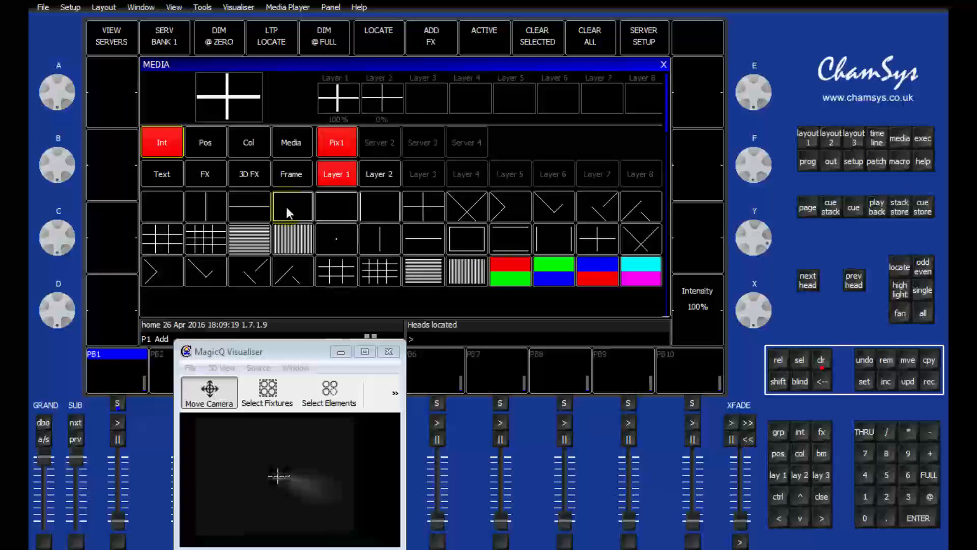
pyautogui.scroll(-1, 285, 204)
pyautogui.scroll(-2, 524, 263)
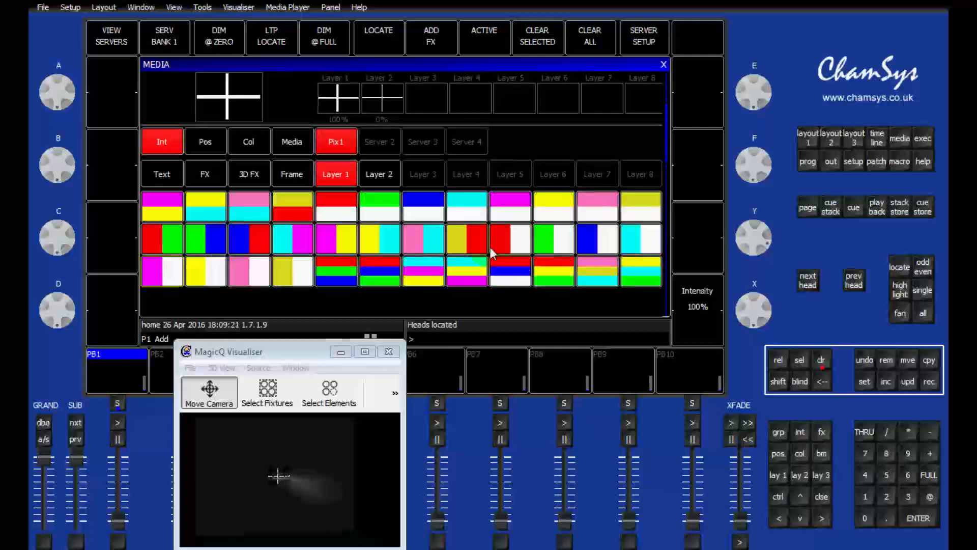
pyautogui.click(465, 243)
pyautogui.click(524, 253)
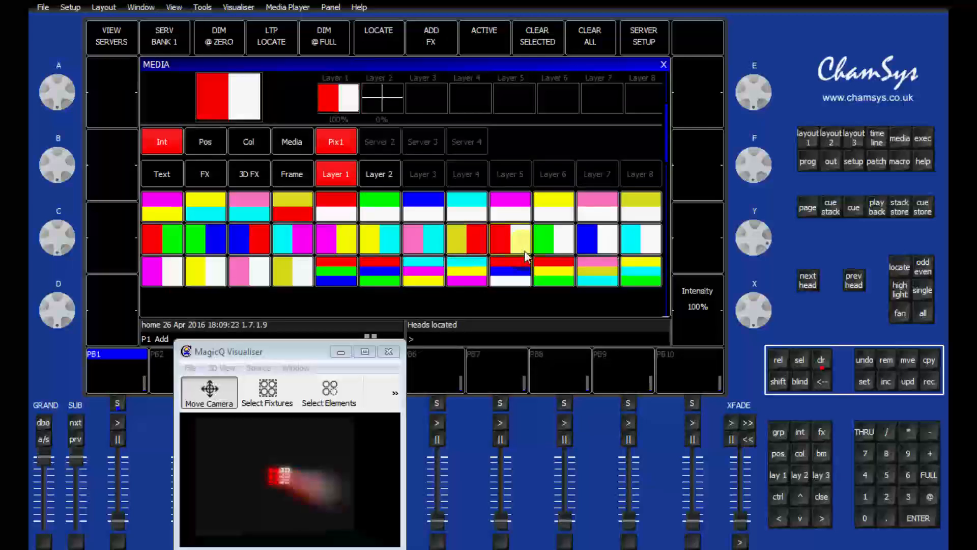
pyautogui.click(560, 277)
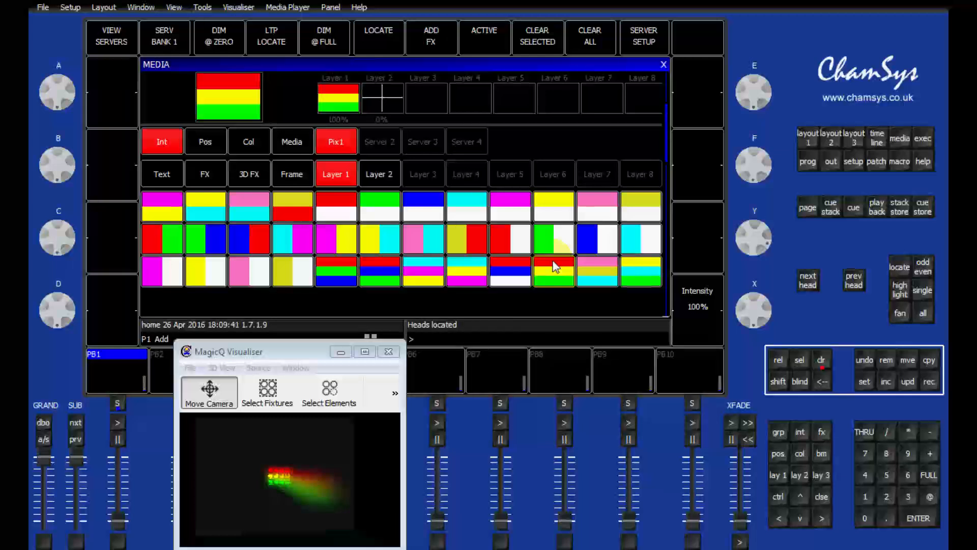
# Step: Apply the Audio pixel map effect to layer 1
pyautogui.click(279, 478)
pyautogui.scroll(2, 279, 478)
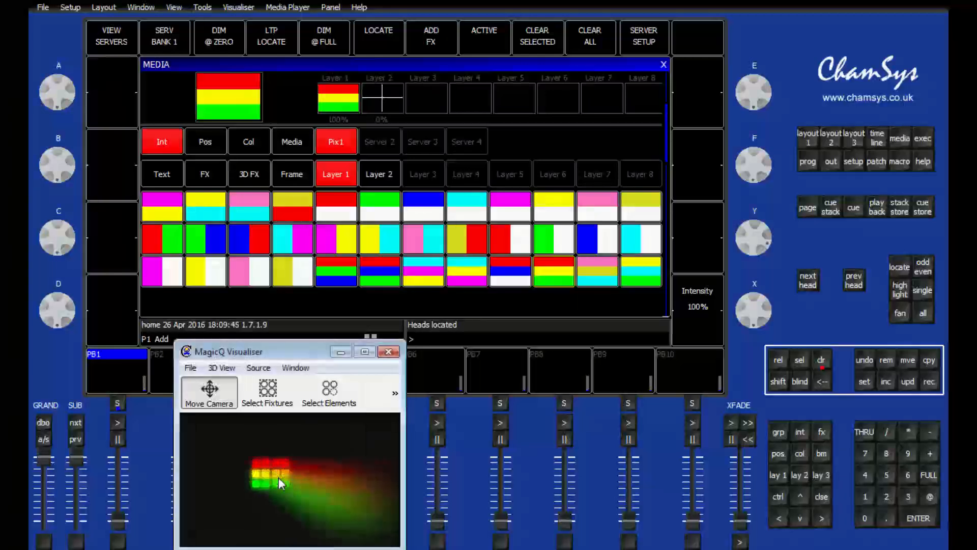
pyautogui.scroll(2, 279, 477)
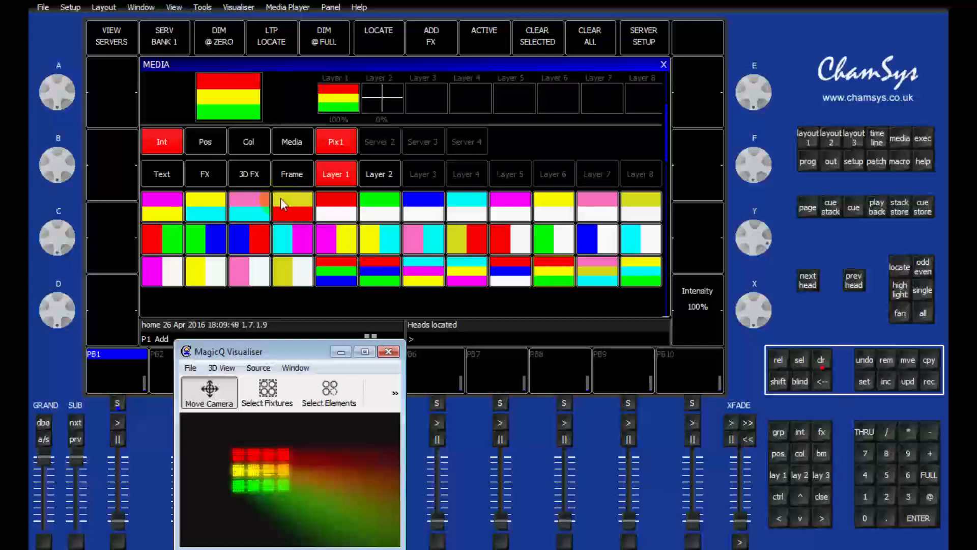
pyautogui.click(204, 175)
pyautogui.click(203, 174)
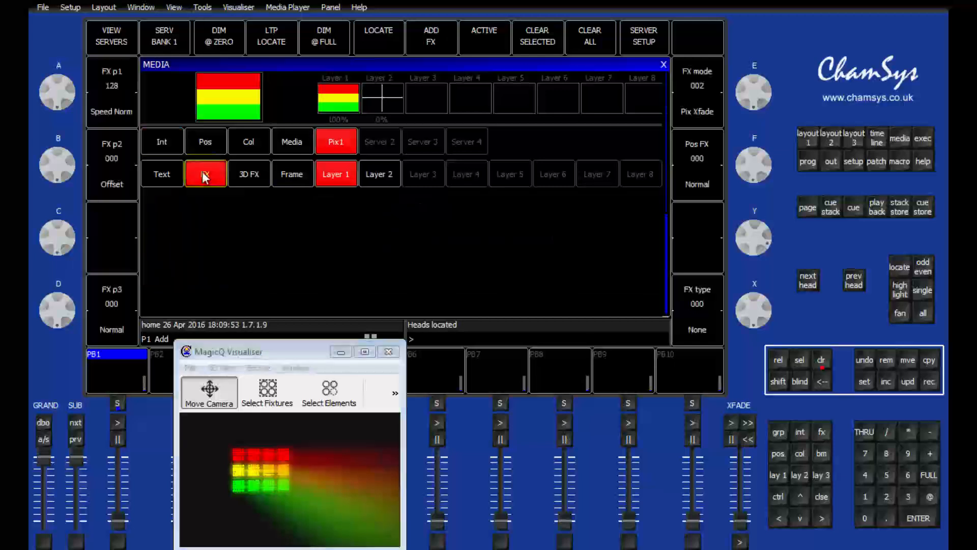
pyautogui.click(332, 179)
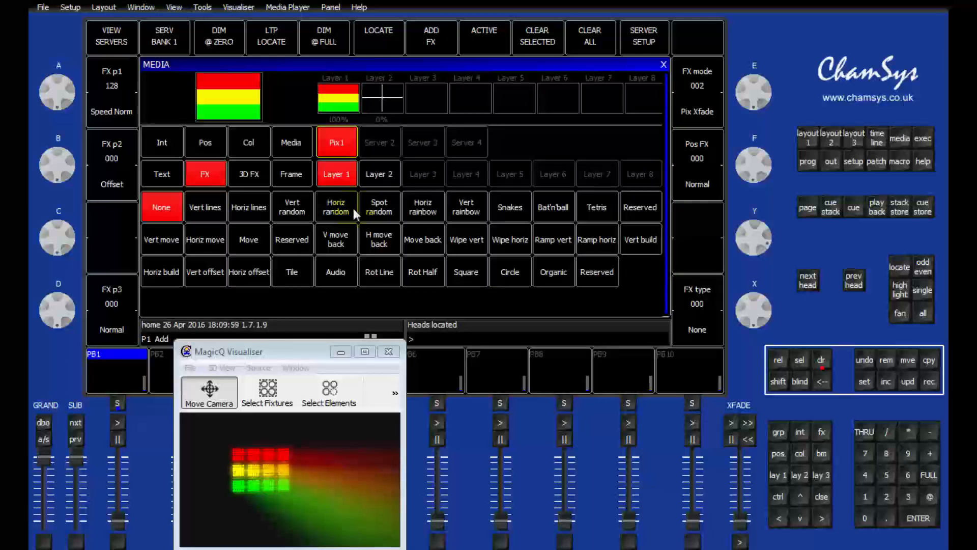
pyautogui.click(344, 275)
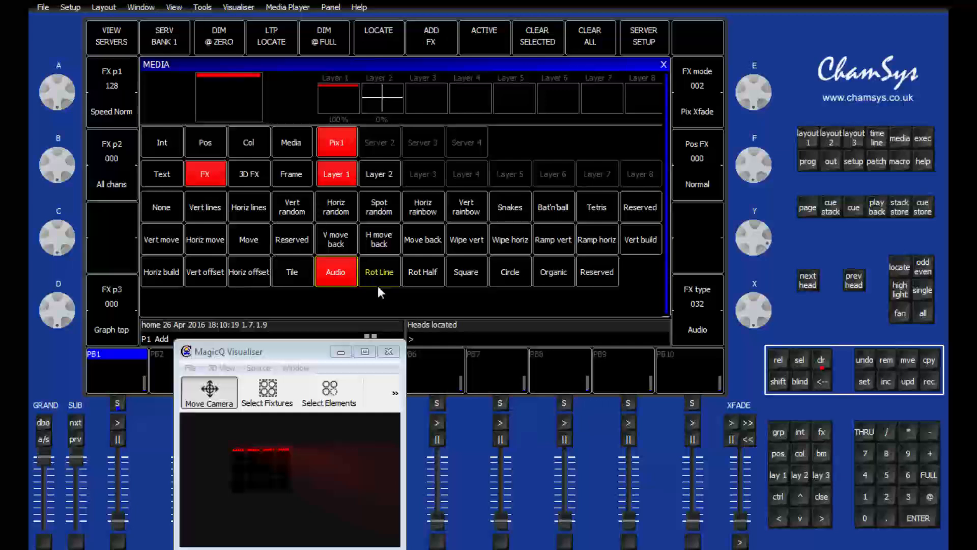
# Step: Set parameter FX p2 of the Audio effect to 001, 63Hz left
pyautogui.click(333, 354)
pyautogui.click(66, 186)
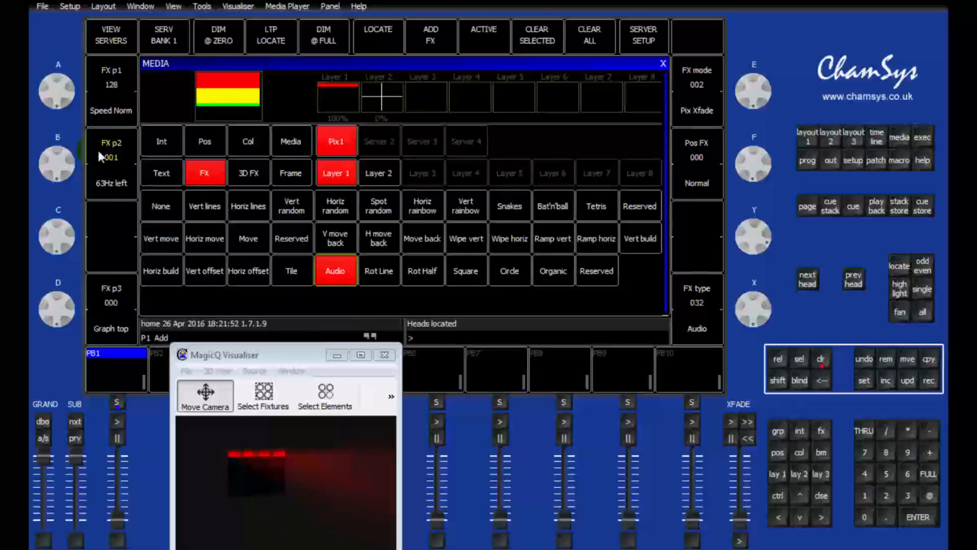
pyautogui.click(116, 156)
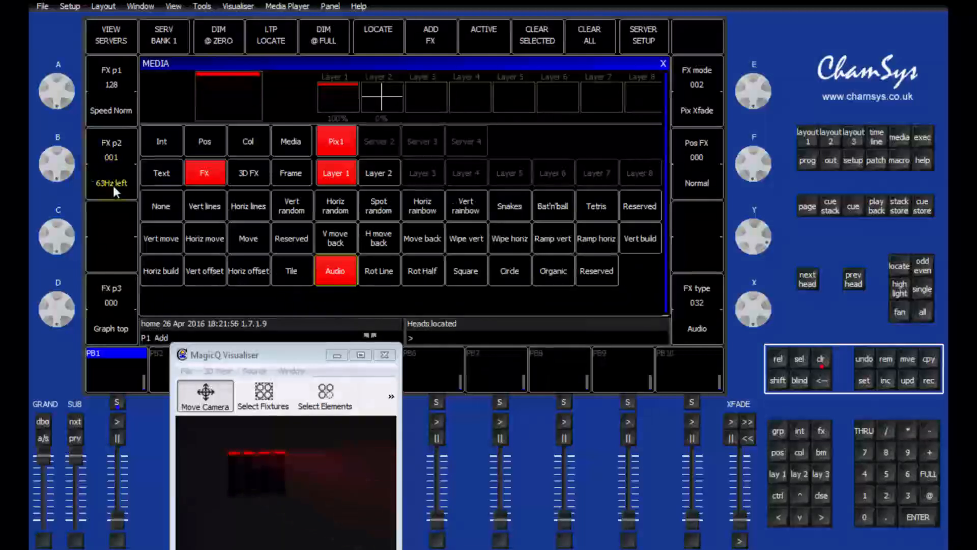
# Step: Try the Beat option for parameter FX p2 of the Audio effect, and set it to 023, All chans
pyautogui.click(113, 184)
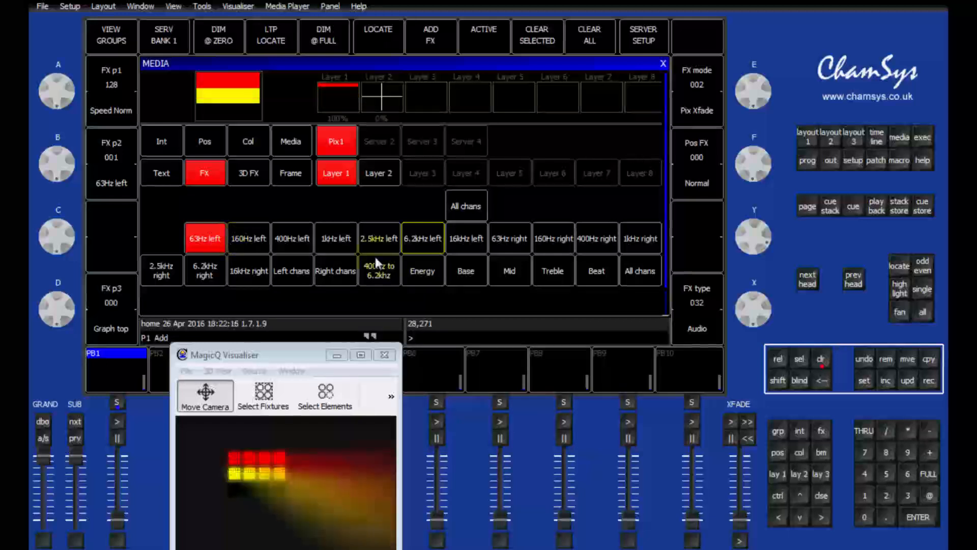
pyautogui.click(597, 272)
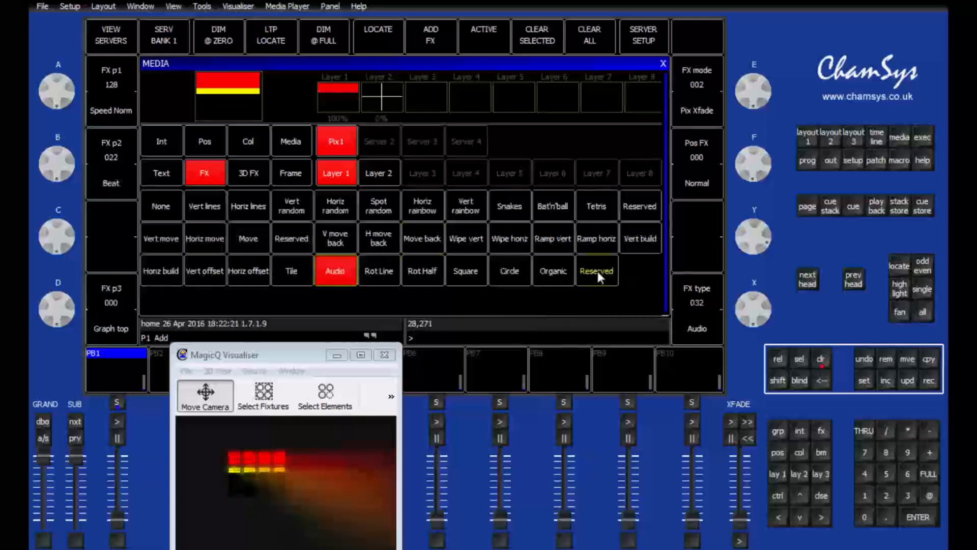
pyautogui.click(105, 182)
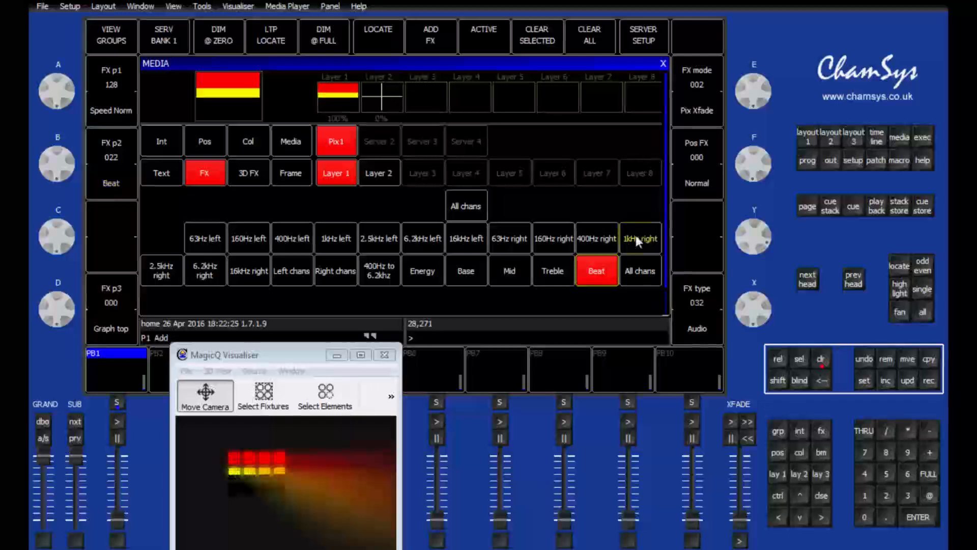
pyautogui.click(636, 269)
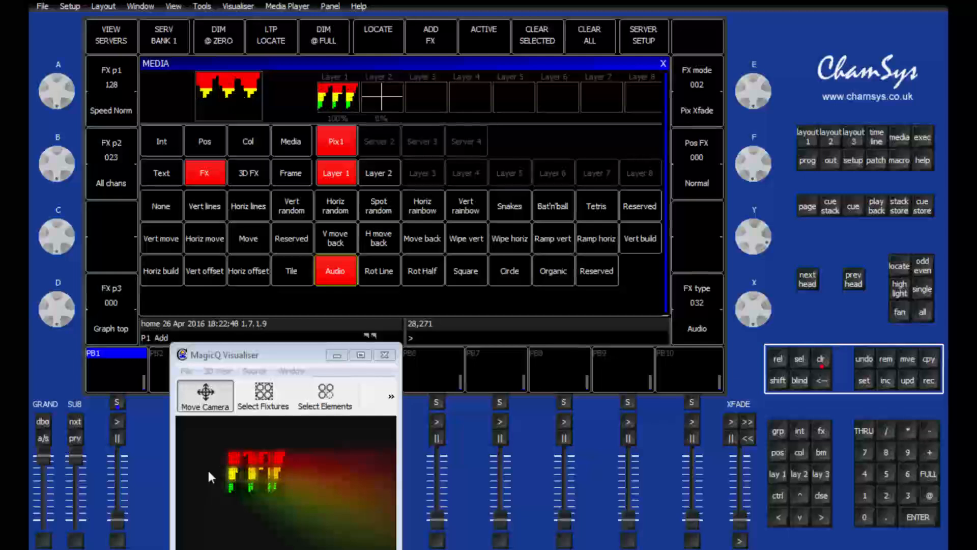
# Step: Set parameter FX p3 of the Audio effect to 064, Graph bottom, and view the result in the Visualiser
pyautogui.click(113, 326)
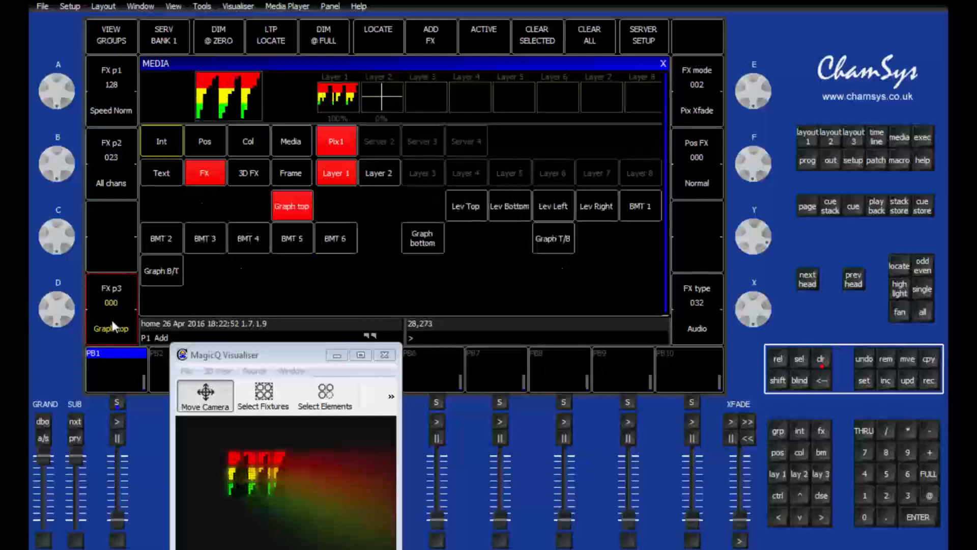
pyautogui.click(308, 207)
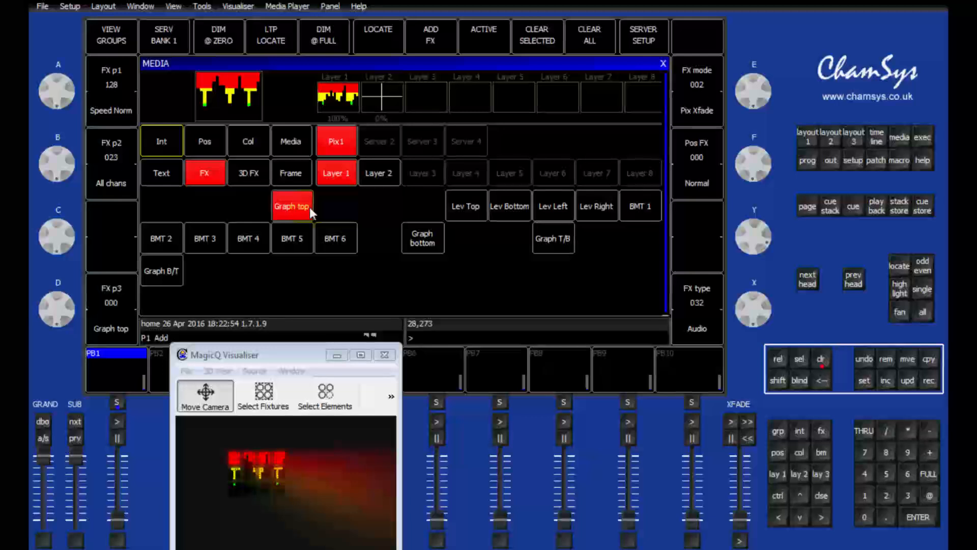
pyautogui.click(428, 242)
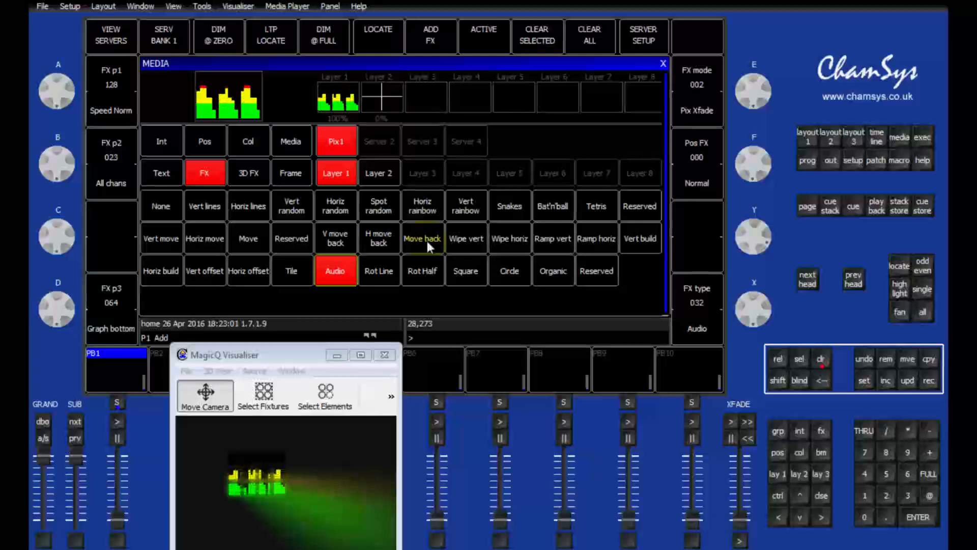
pyautogui.click(361, 355)
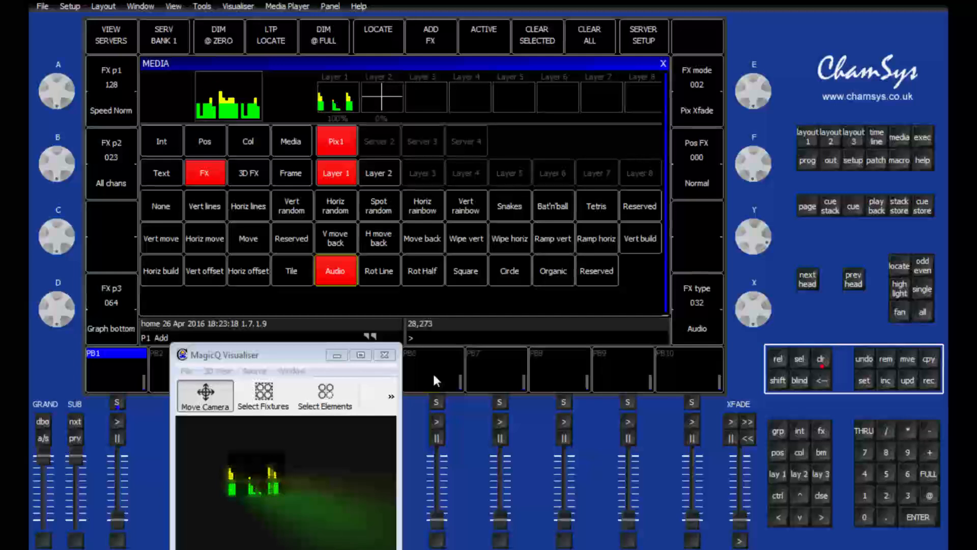
# Step: Open the Ports settings of the console setup
pyautogui.click(796, 192)
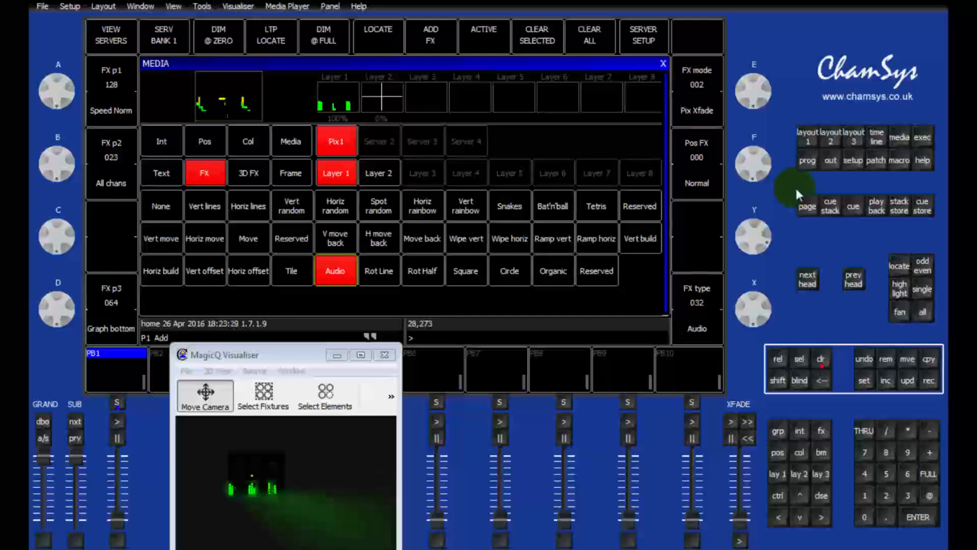
pyautogui.click(854, 172)
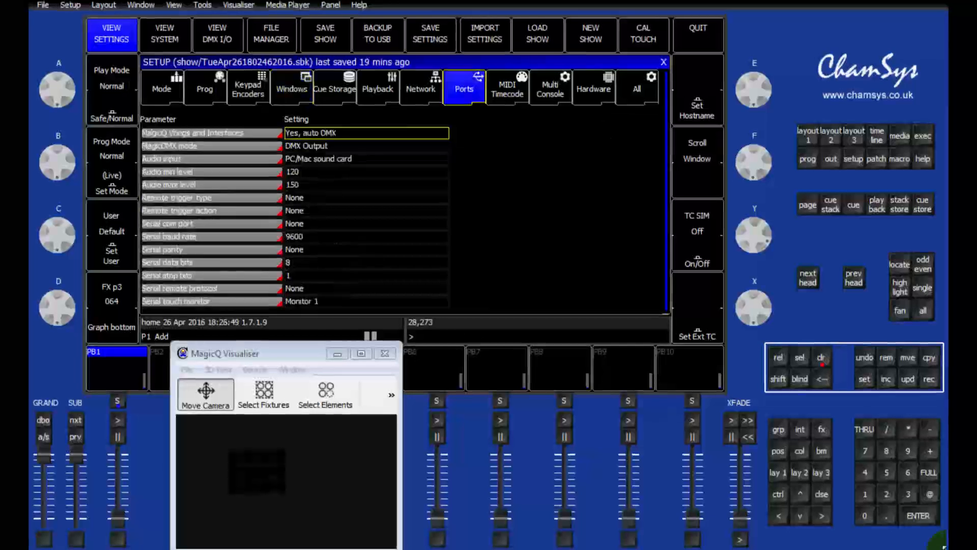
pyautogui.click(474, 91)
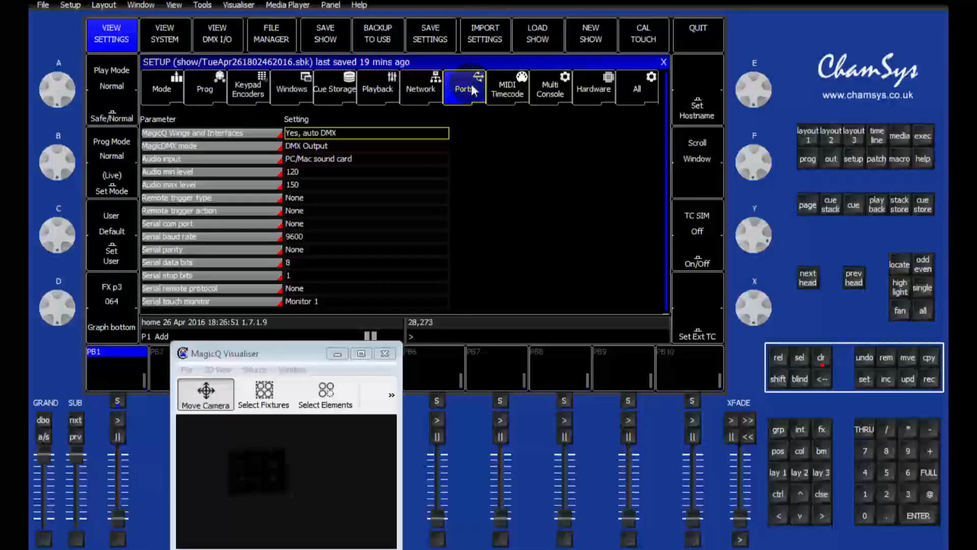
pyautogui.click(463, 97)
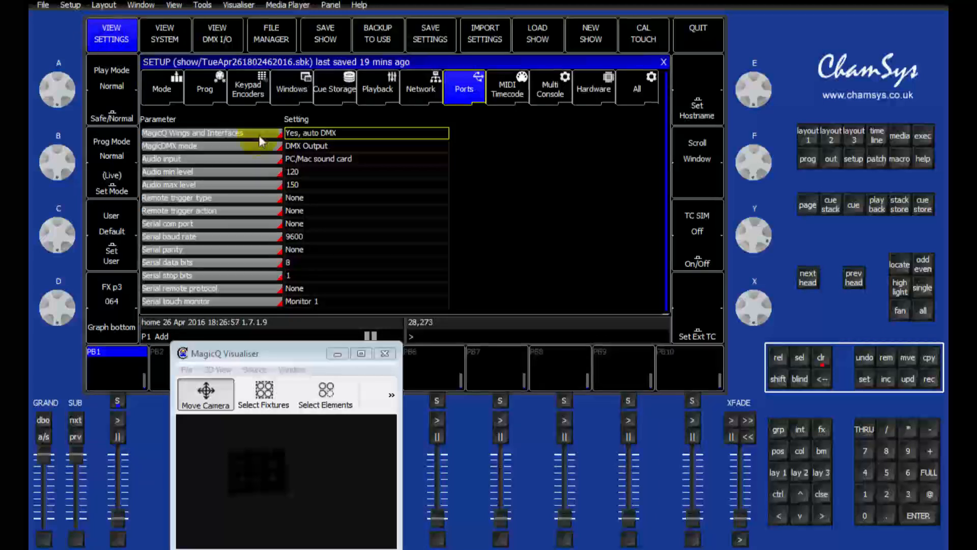
# Step: Review the Audio min level, Audio max level and Audio input settings
pyautogui.moveTo(179, 171); pyautogui.dragTo(180, 186)
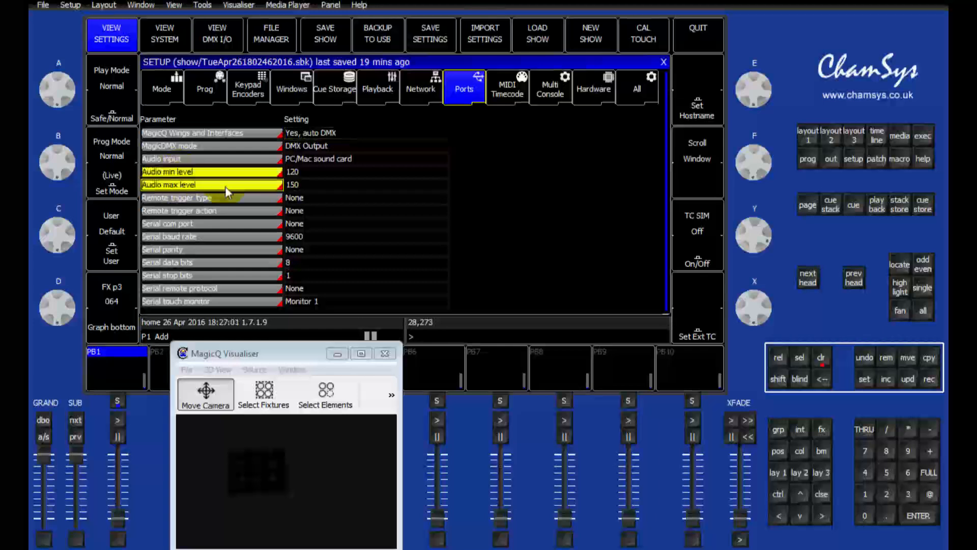
pyautogui.click(319, 186)
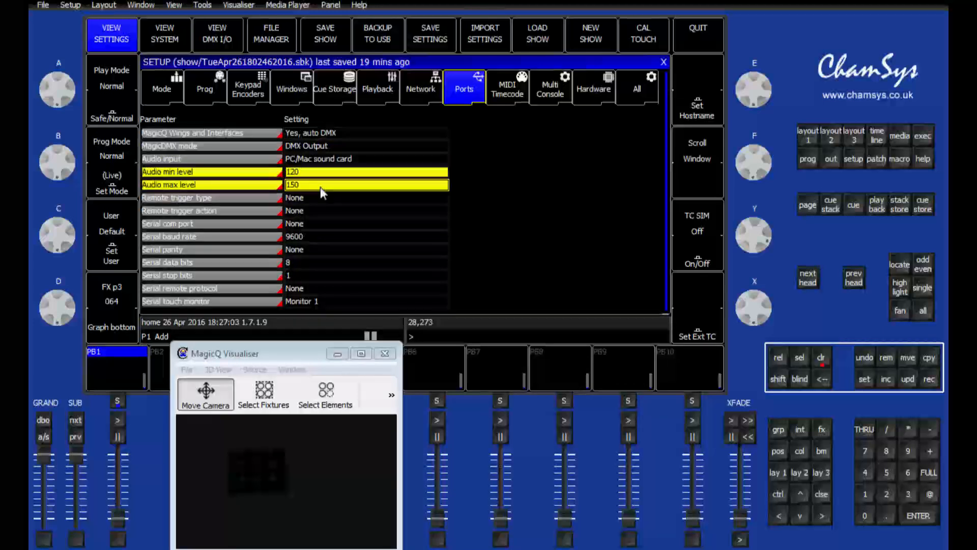
pyautogui.click(325, 173)
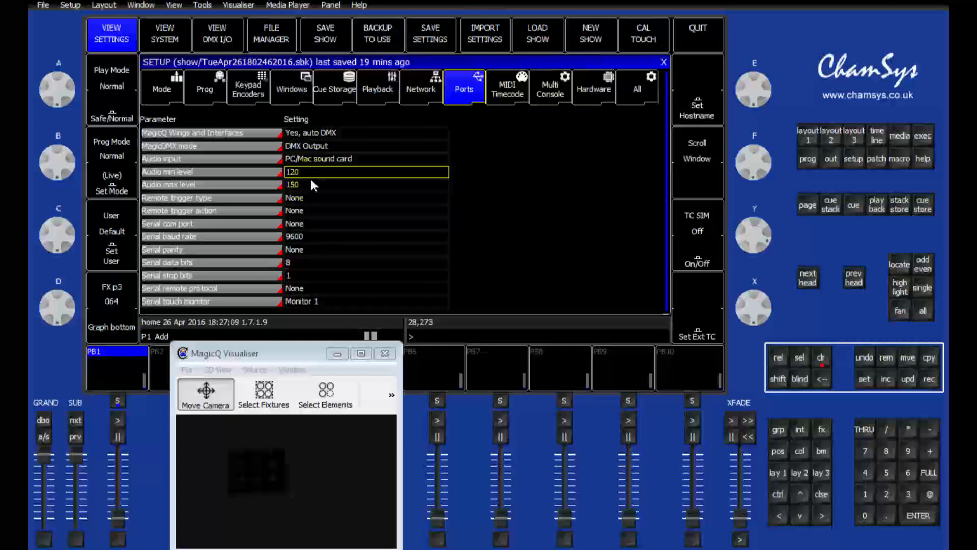
pyautogui.click(312, 184)
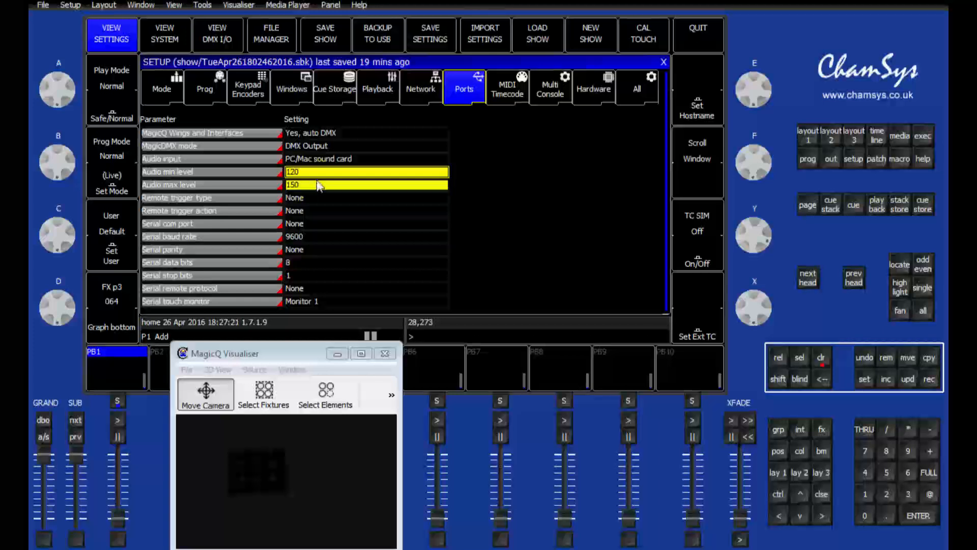
pyautogui.click(295, 162)
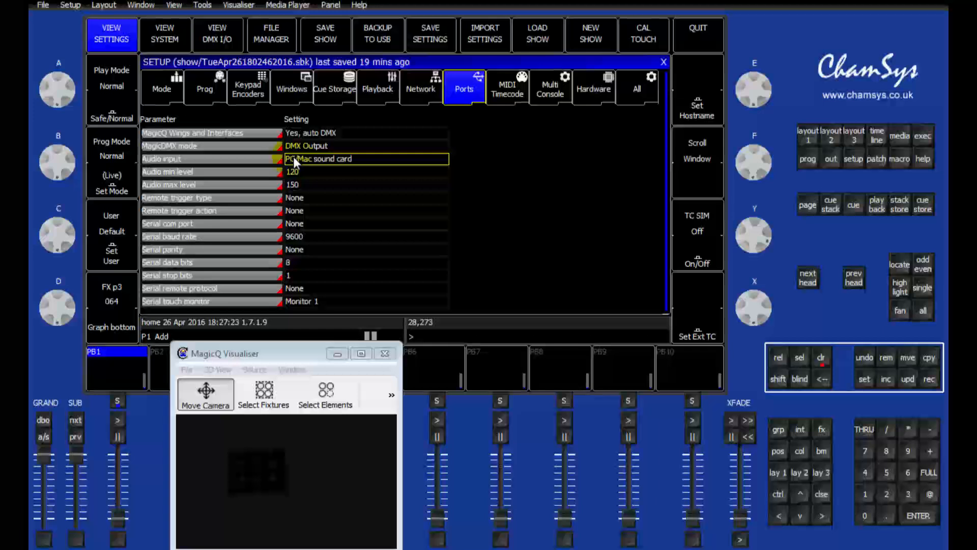
pyautogui.click(252, 162)
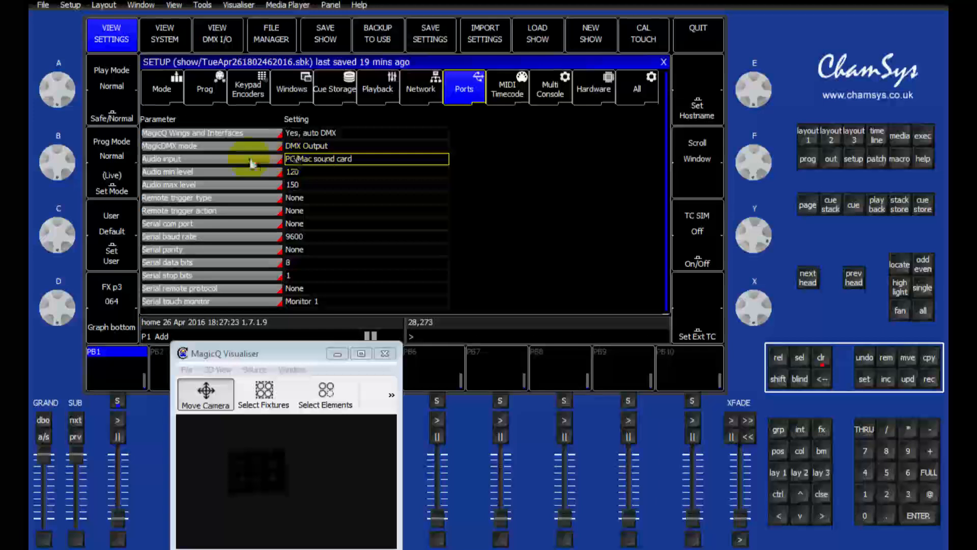